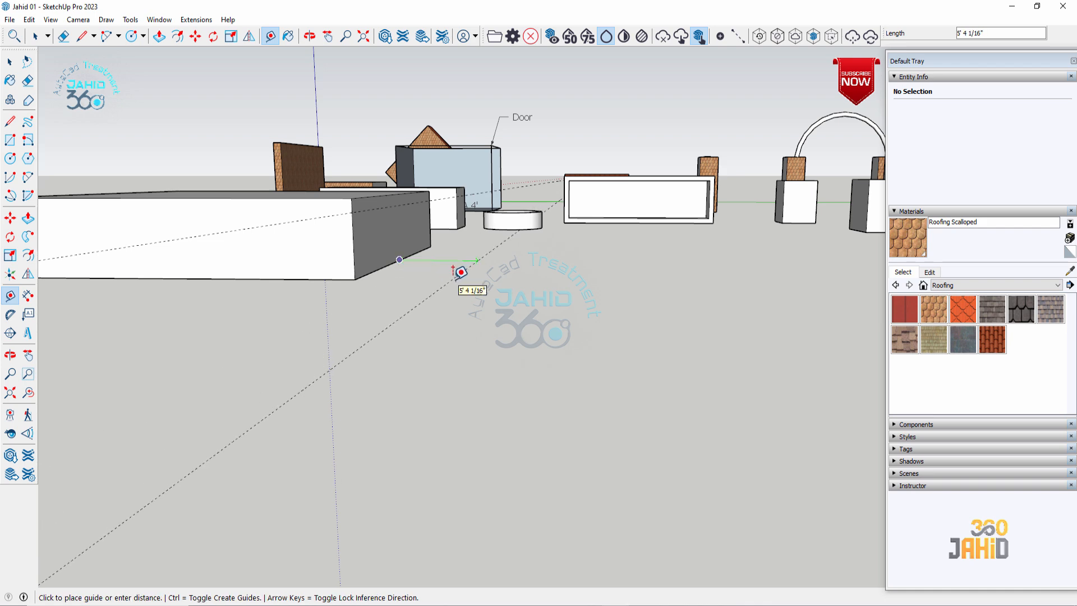
# Place a guide about 5' 4" from the large box's lower side edge and another 12" outside its top front edge
pyautogui.click(460, 272)
pyautogui.moveTo(464, 272); pyautogui.dragTo(609, 381, button='middle')
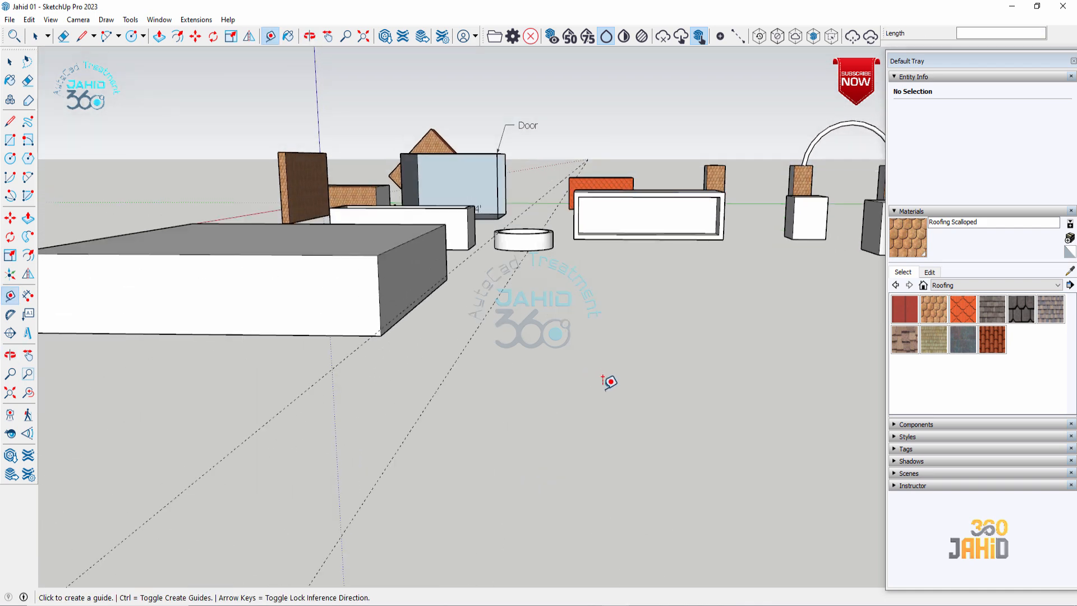
pyautogui.scroll(-1, 610, 381)
pyautogui.moveTo(548, 322); pyautogui.dragTo(556, 388, button='middle')
pyautogui.scroll(-1, 519, 353)
pyautogui.moveTo(482, 476); pyautogui.dragTo(224, 393, button='middle')
pyautogui.click(120, 404)
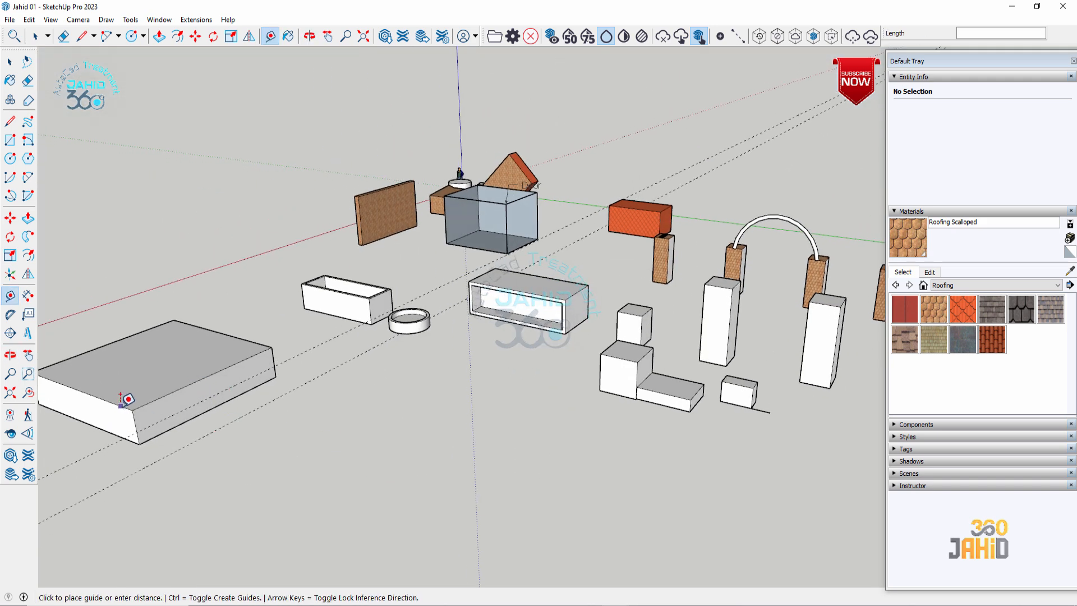
pyautogui.click(99, 405)
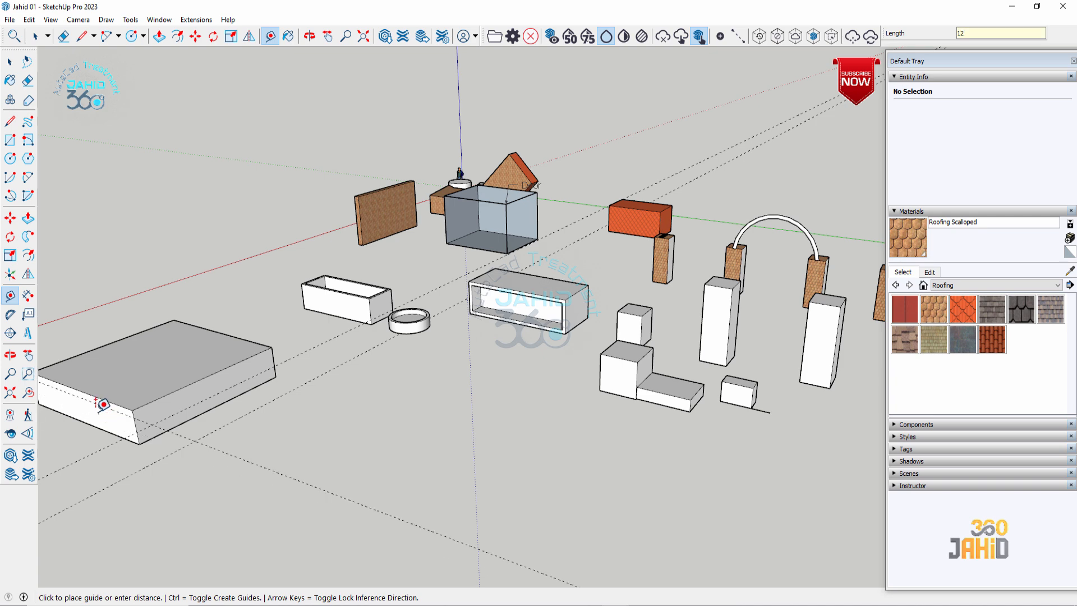
# Place a guide parallel to the large box's top back edge, 12" outside it
pyautogui.moveTo(230, 435); pyautogui.dragTo(246, 486, button='middle')
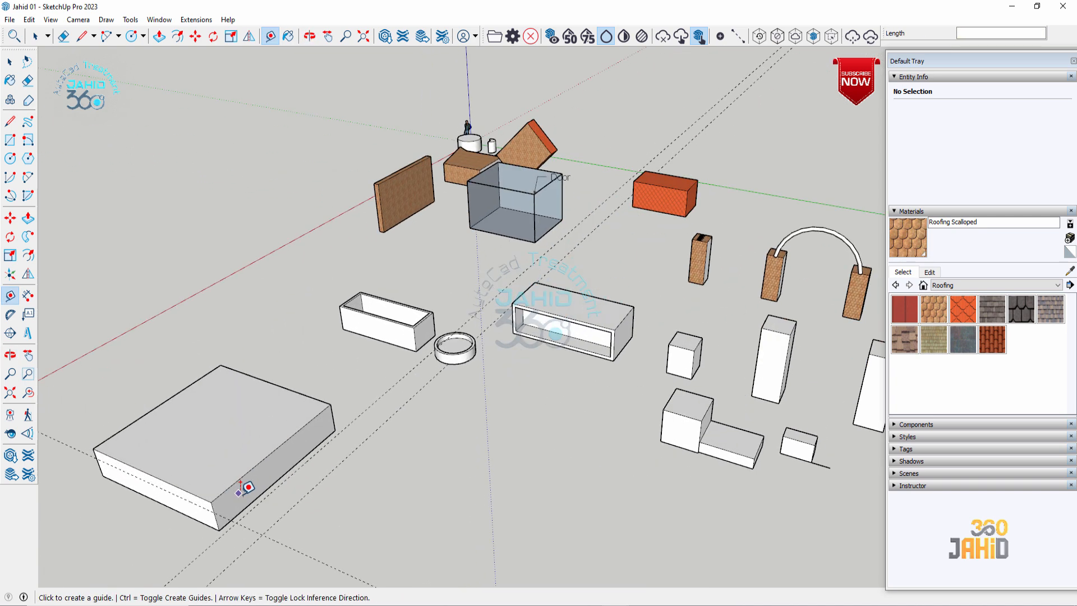
pyautogui.click(290, 387)
pyautogui.write('12')
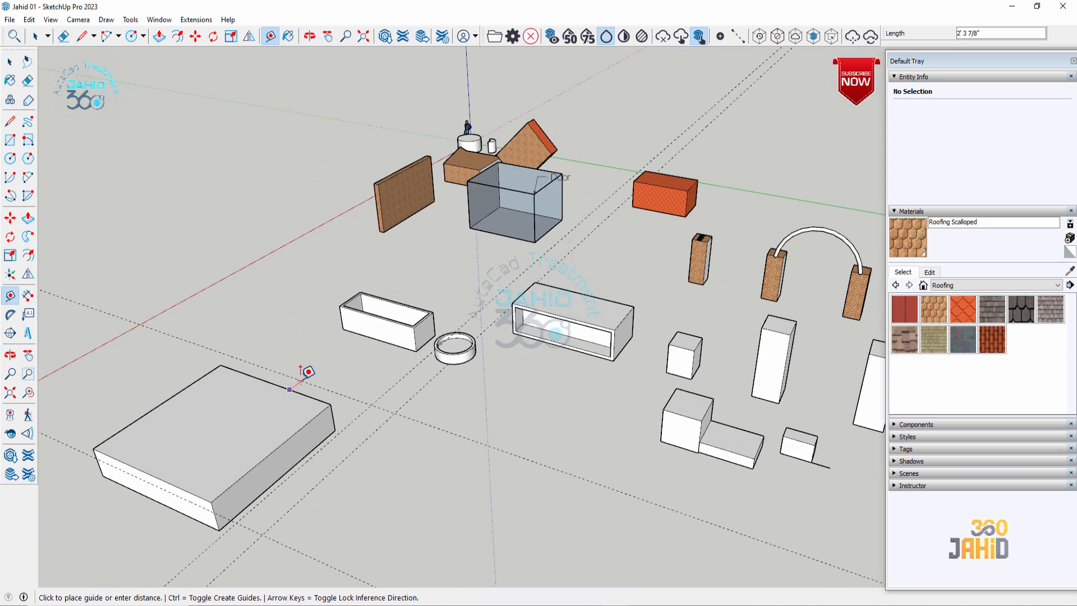
pyautogui.press('Return')
# Place a guide point and a parallel guide line 10" outside the remaining top side edge of the large box
pyautogui.moveTo(432, 395); pyautogui.dragTo(429, 427, button='middle')
pyautogui.scroll(5, 429, 427)
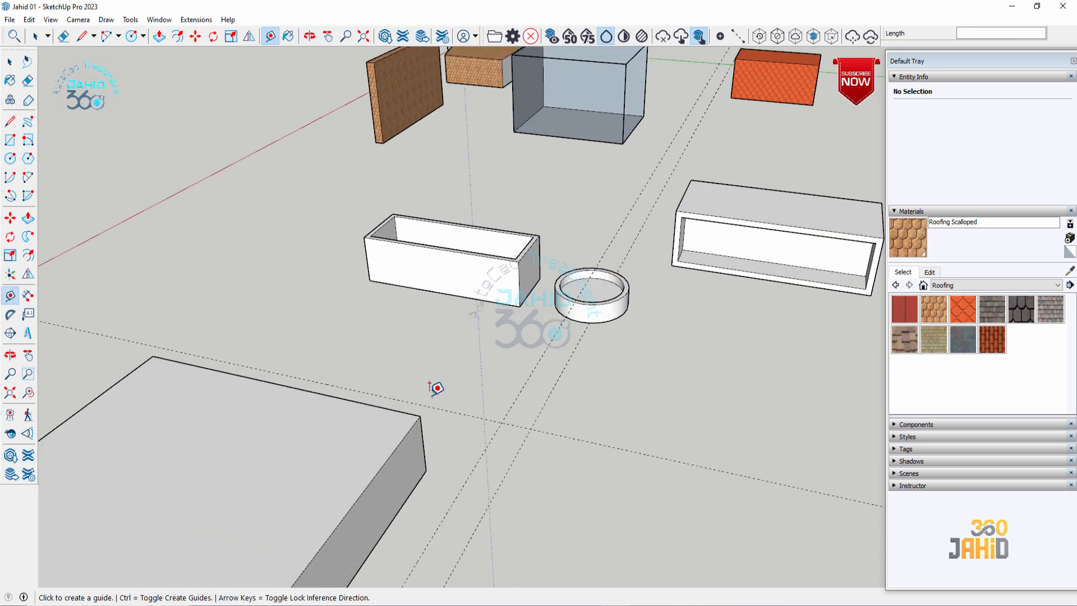
pyautogui.click(153, 353)
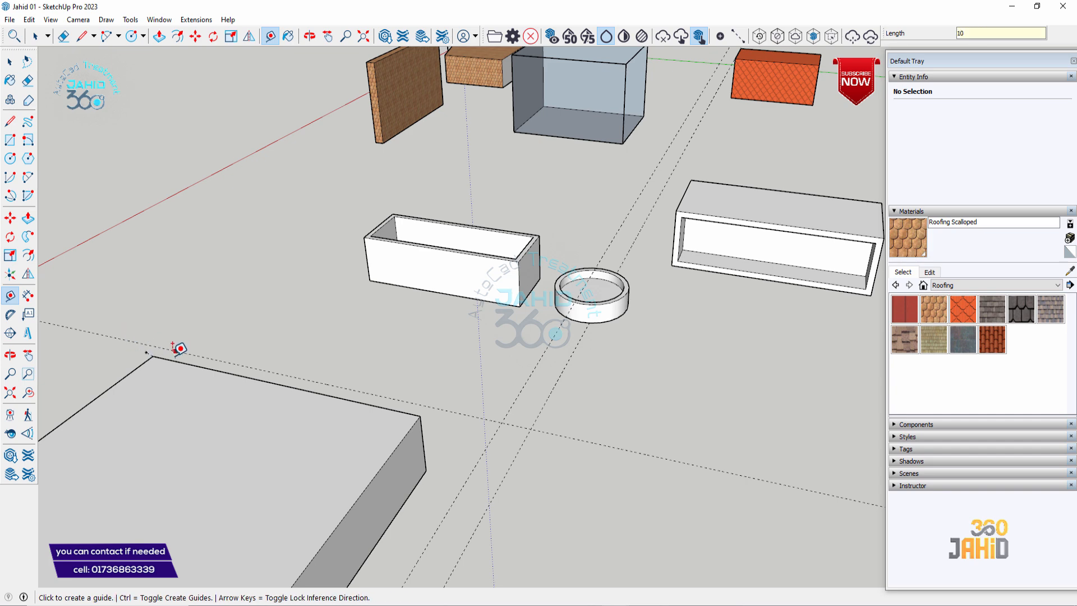
pyautogui.click(140, 364)
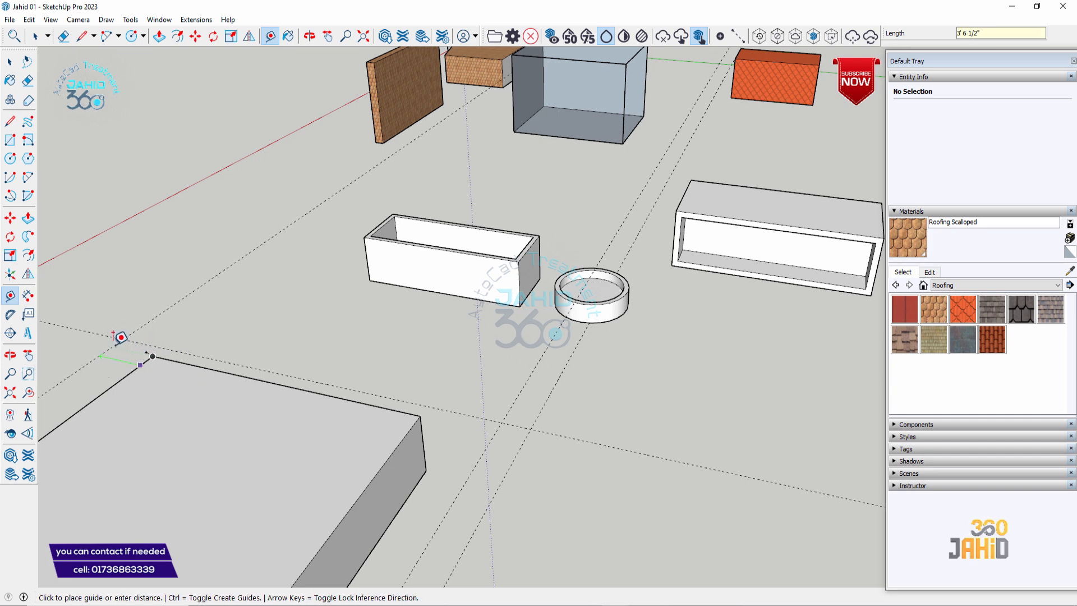
pyautogui.click(153, 355)
pyautogui.scroll(-3, 329, 357)
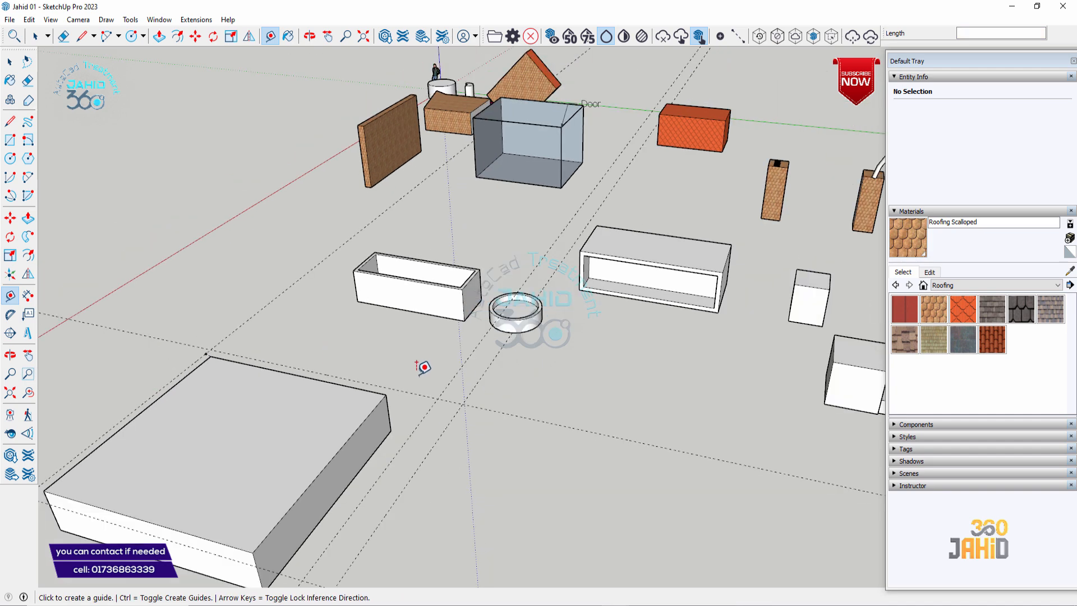
# Draw a line along the 10" offset guide, between its crossings with the front and back guides
pyautogui.moveTo(417, 375); pyautogui.dragTo(469, 406, button='middle')
pyautogui.press('space')
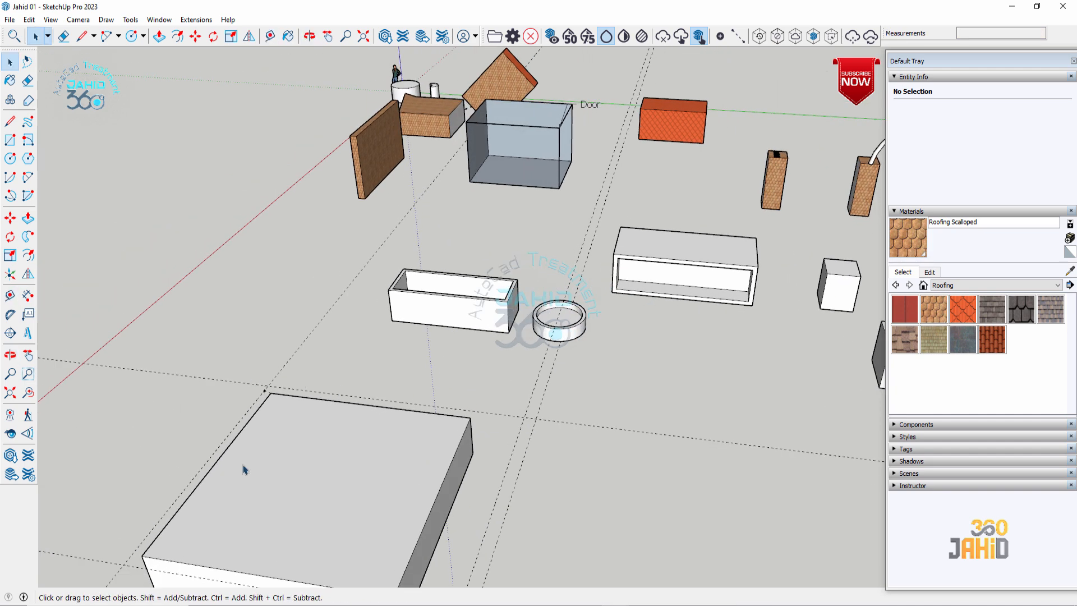
pyautogui.press('l')
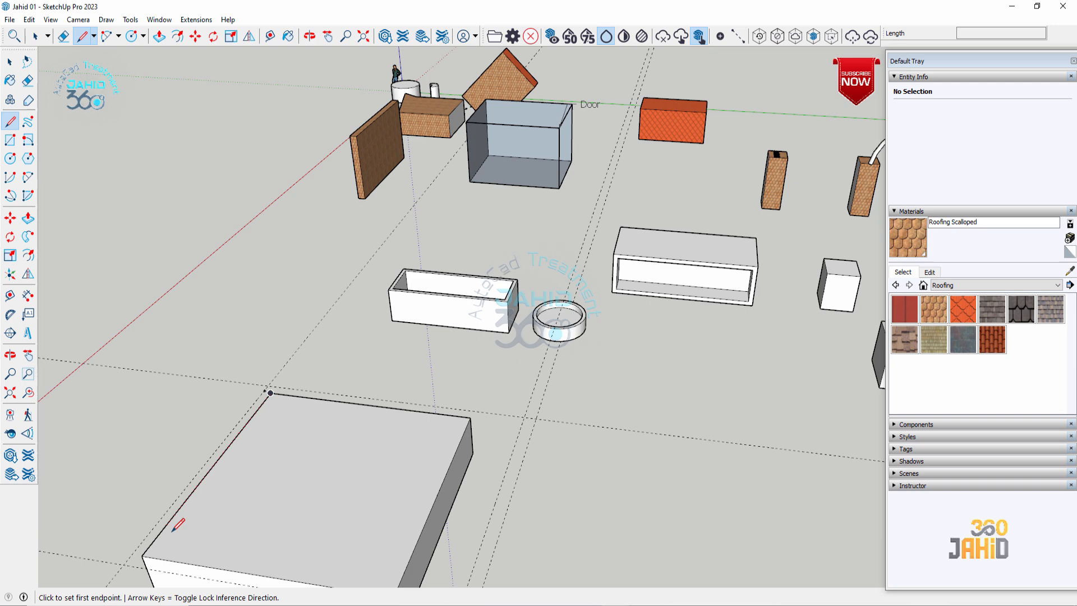
pyautogui.click(124, 564)
pyautogui.moveTo(273, 381); pyautogui.dragTo(450, 362, button='middle')
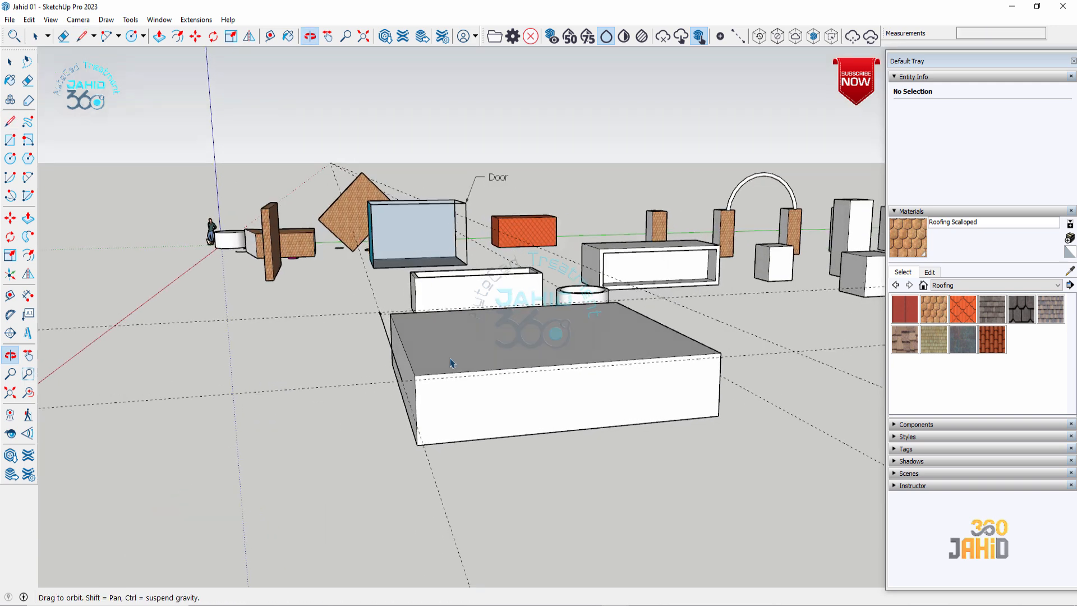
pyautogui.press('space')
# Draw short lines joining the large box's front and back top corners to the line drawn along the guide
pyautogui.scroll(5, 410, 462)
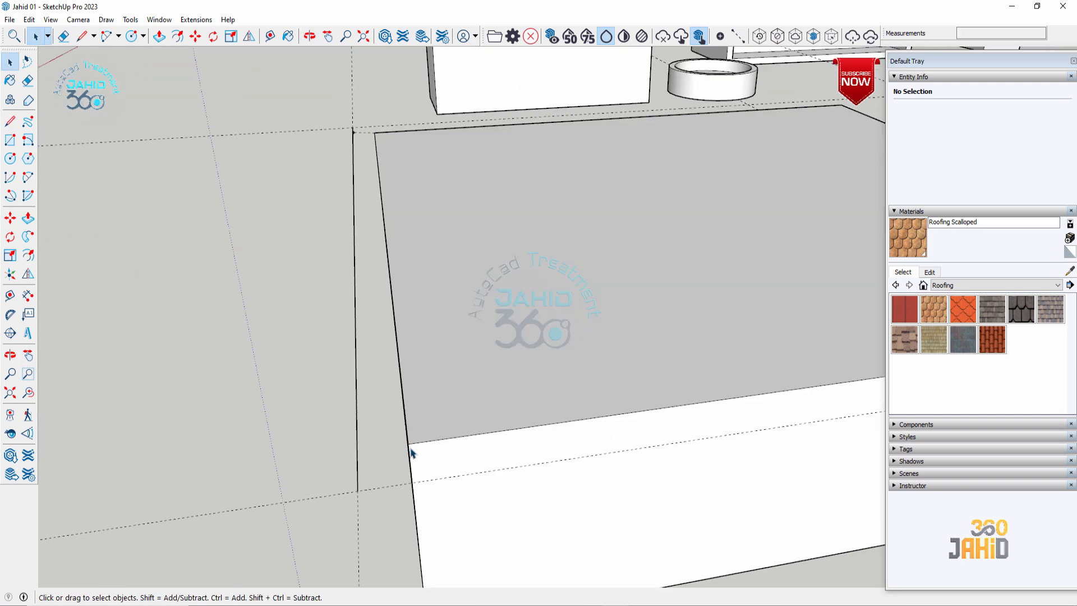
pyautogui.press('l')
pyautogui.click(408, 443)
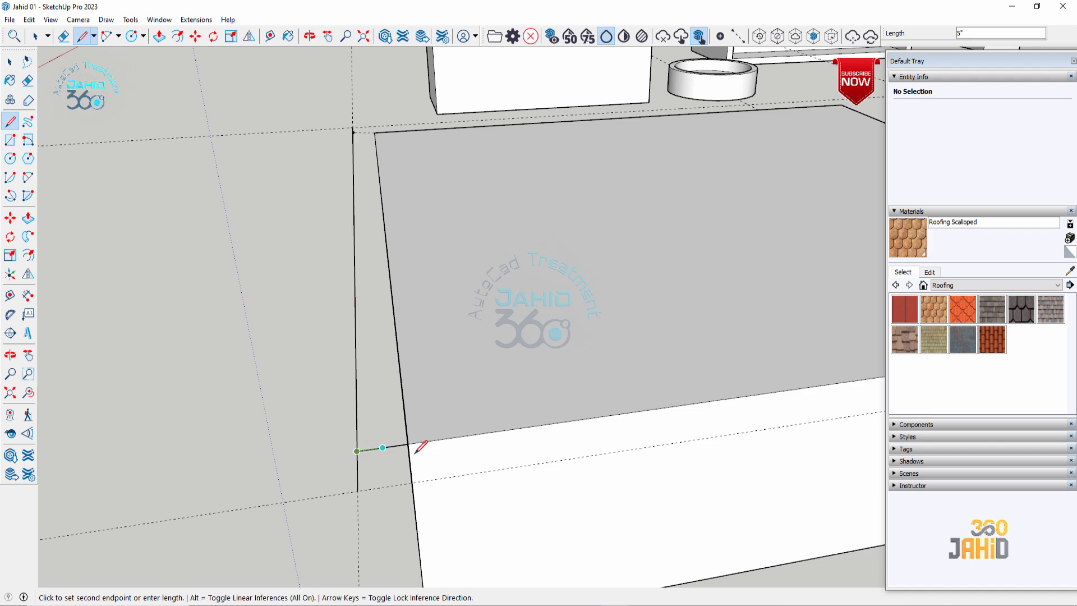
pyautogui.scroll(-1, 415, 451)
pyautogui.press('space')
pyautogui.moveTo(376, 194); pyautogui.dragTo(386, 271, button='middle')
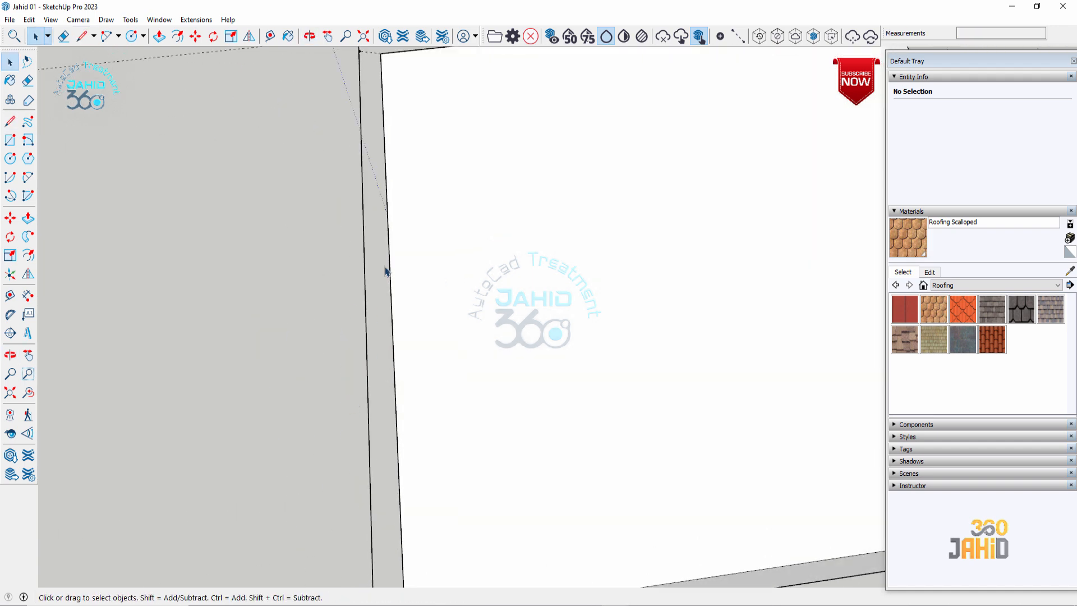
pyautogui.scroll(-4, 386, 272)
pyautogui.scroll(4, 386, 208)
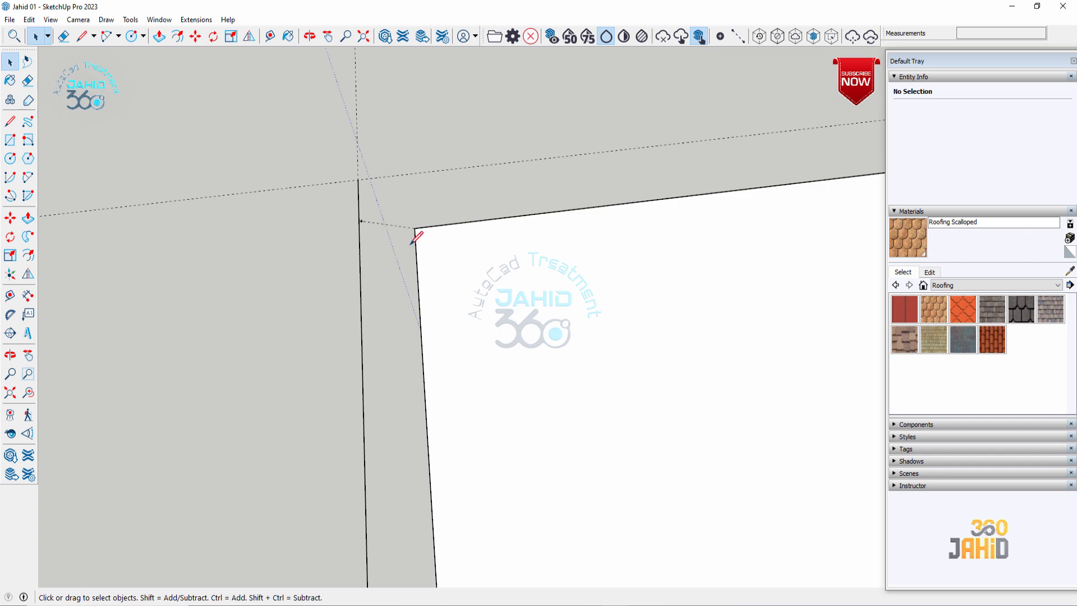
pyautogui.press('l')
pyautogui.click(415, 228)
pyautogui.scroll(-4, 361, 230)
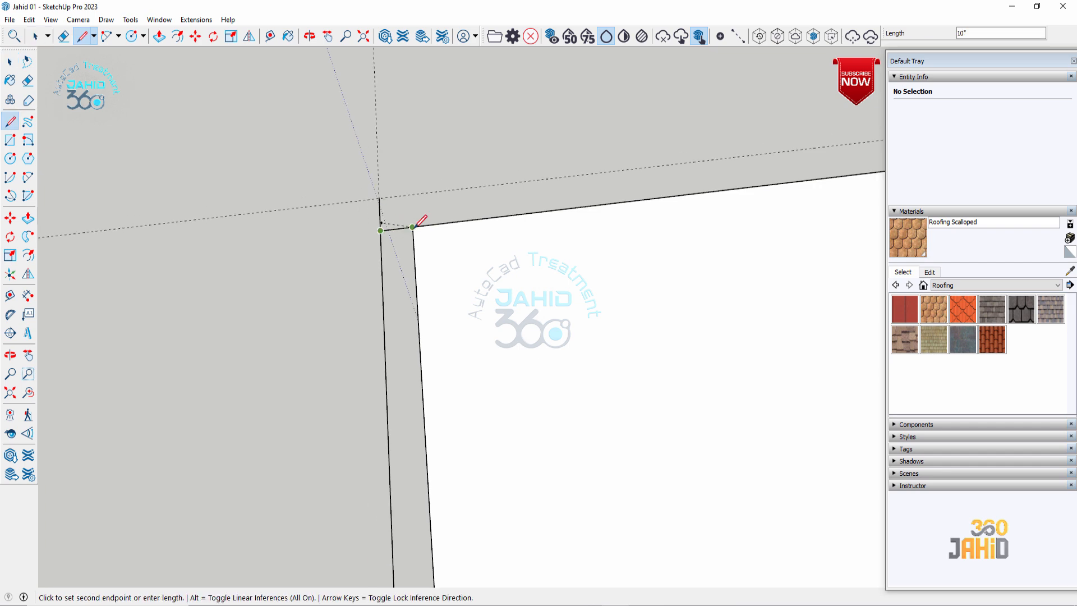
# Draw a line between the box's two top corners along the side edge to close the narrow strip face
pyautogui.scroll(-2, 449, 291)
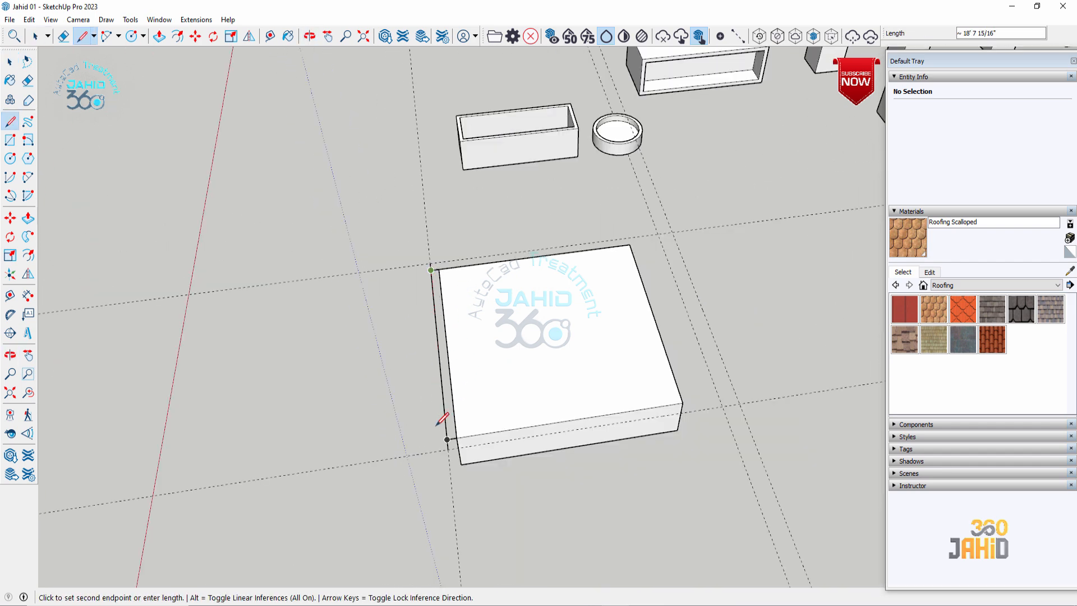
pyautogui.click(457, 437)
pyautogui.click(457, 437)
pyautogui.click(439, 268)
# Push the narrow strip face beside the large box down about 1' 5 7/16" with Push/Pull
pyautogui.moveTo(440, 268)
pyautogui.mouseDown(button='middle')
pyautogui.moveTo(509, 383)
pyautogui.moveTo(618, 264)
pyautogui.moveTo(603, 239)
pyautogui.moveTo(524, 442)
pyautogui.moveTo(512, 293)
pyautogui.moveTo(543, 180)
pyautogui.mouseUp(button='middle')
pyautogui.scroll(2, 519, 429)
pyautogui.press('p')
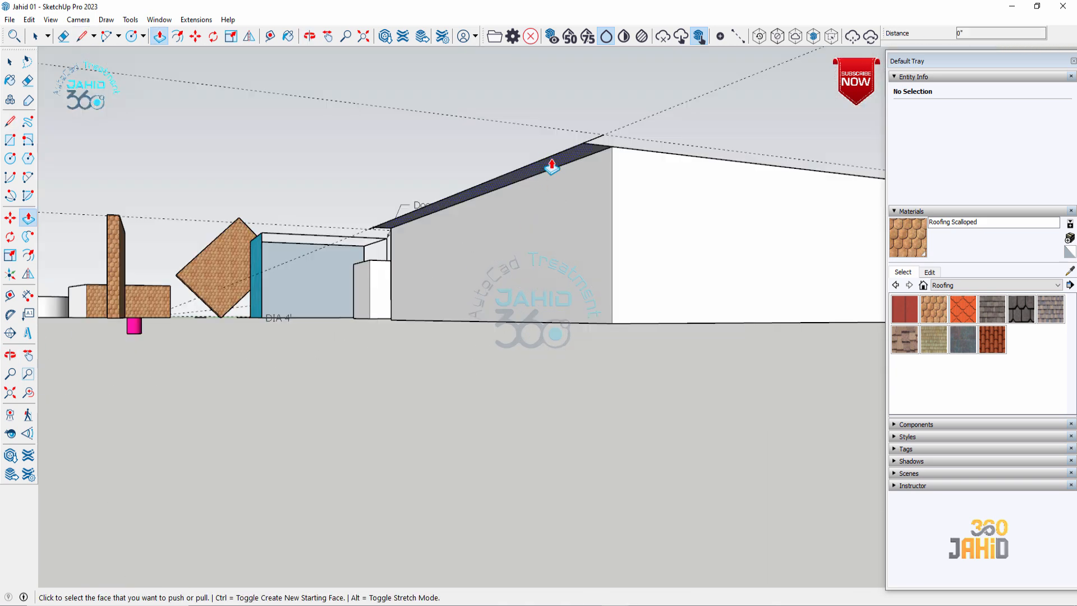
pyautogui.click(559, 162)
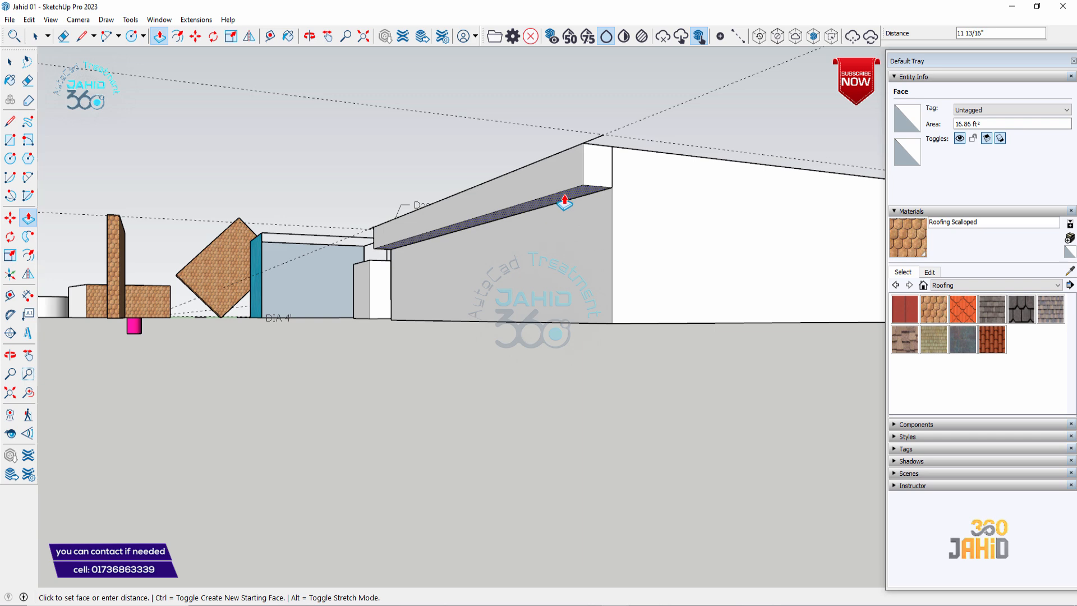
pyautogui.click(540, 219)
pyautogui.moveTo(578, 232); pyautogui.dragTo(247, 401, button='middle')
pyautogui.scroll(-4, 366, 314)
pyautogui.moveTo(466, 377); pyautogui.dragTo(253, 443, button='middle')
pyautogui.middleClick(439, 377)
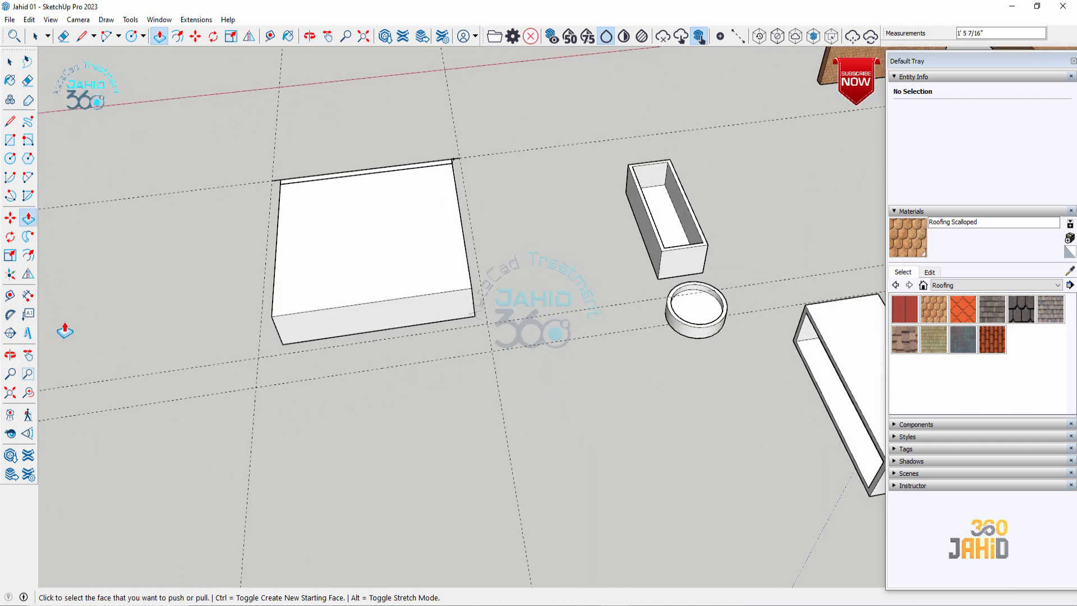
pyautogui.moveTo(320, 364); pyautogui.dragTo(449, 260, button='middle')
pyautogui.moveTo(260, 402); pyautogui.dragTo(391, 313, button='middle')
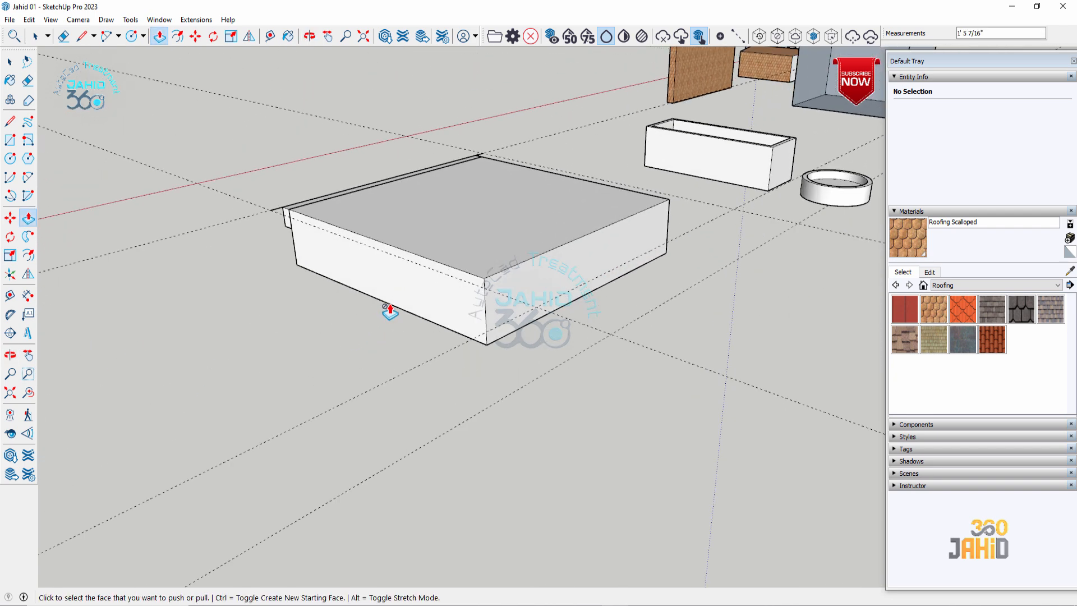
pyautogui.press('t')
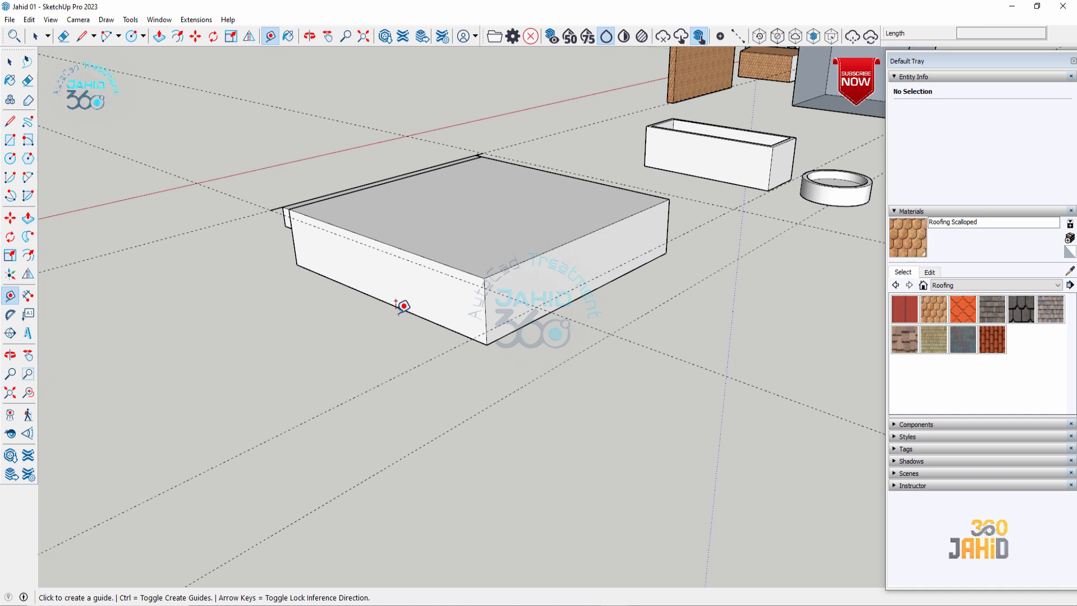
pyautogui.click(395, 306)
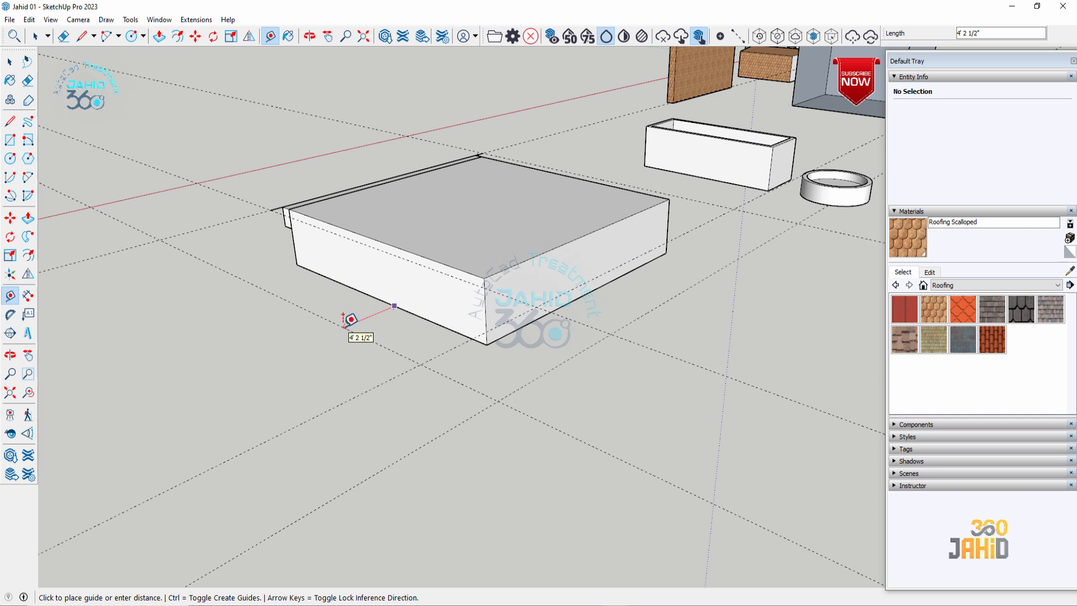
pyautogui.press('space')
# Delete all the guide lines running in both directions around the large box
pyautogui.moveTo(505, 308); pyautogui.dragTo(527, 315, button='middle')
pyautogui.scroll(-10, 483, 284)
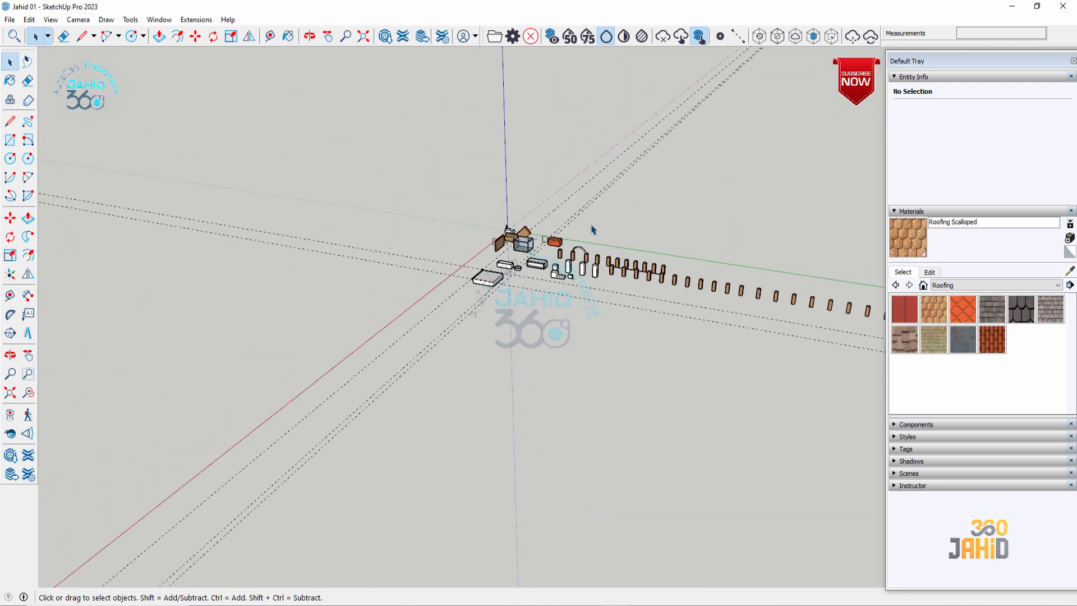
pyautogui.press('Delete')
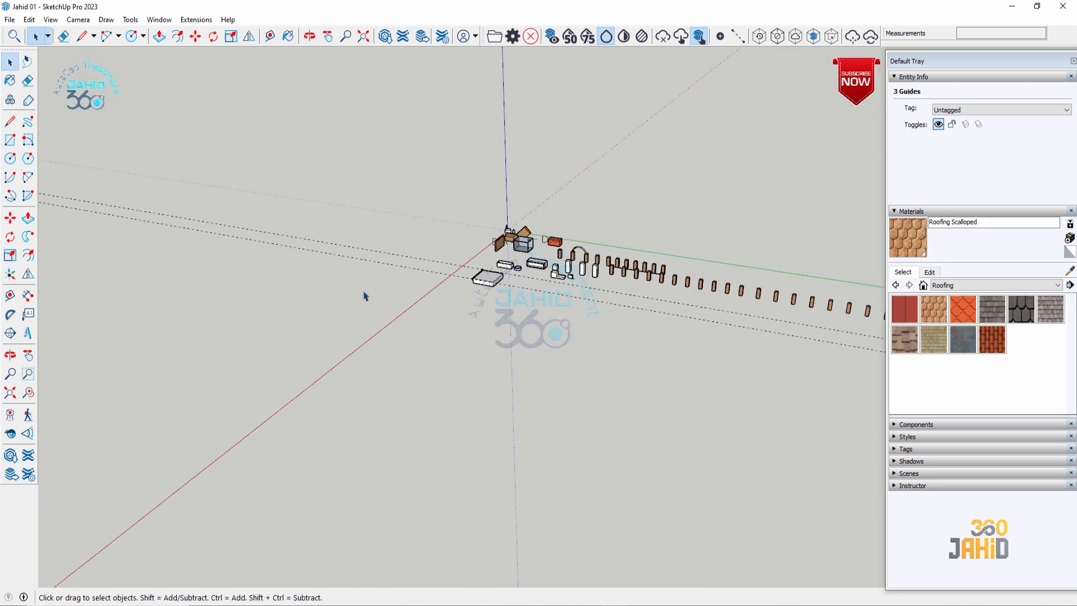
pyautogui.moveTo(363, 289); pyautogui.dragTo(258, 154)
pyautogui.press('Delete')
# Dimension the large box's height along its front vertical corner edge, placing the dimension outside the box
pyautogui.scroll(10, 512, 312)
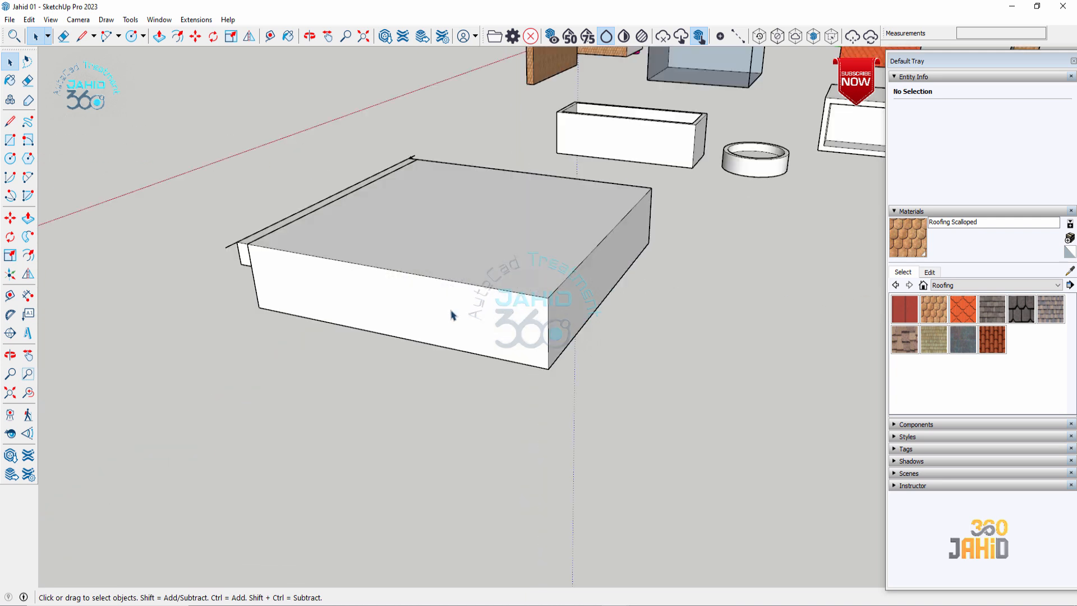
pyautogui.click(29, 295)
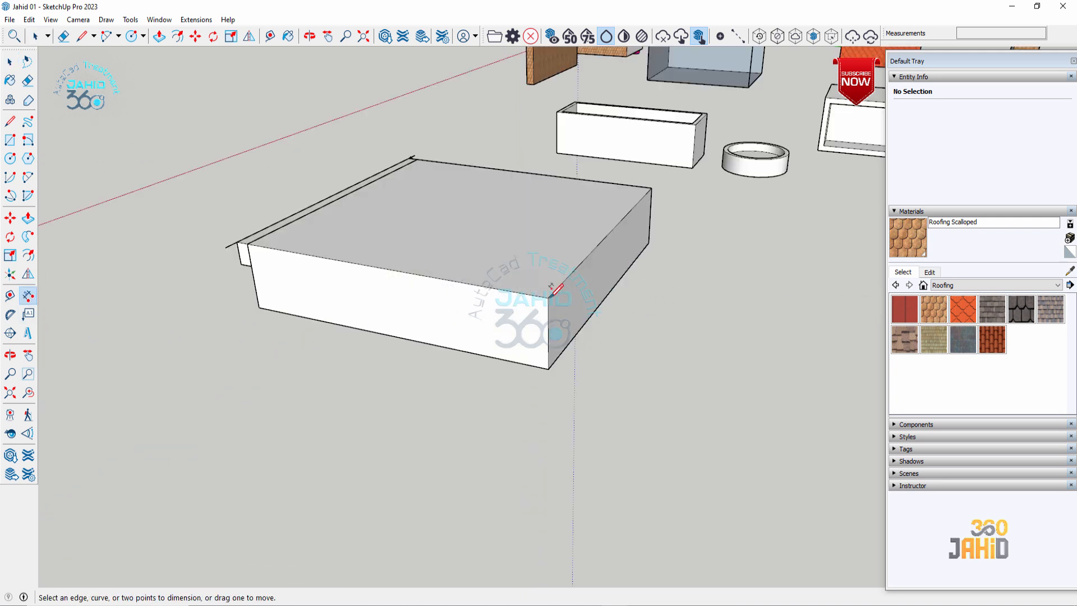
pyautogui.click(548, 298)
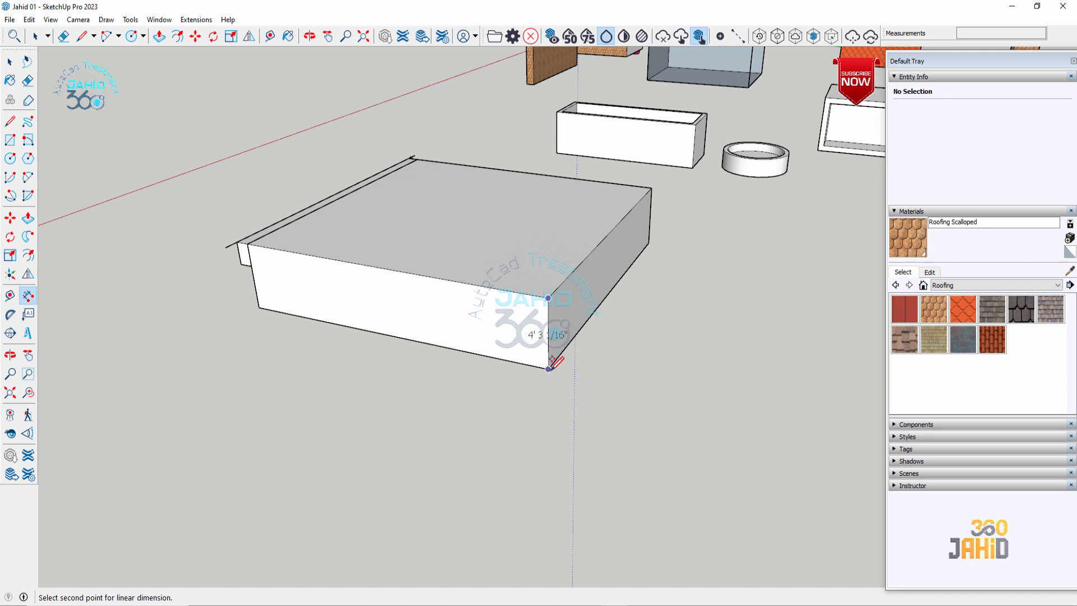
pyautogui.click(548, 368)
pyautogui.click(638, 353)
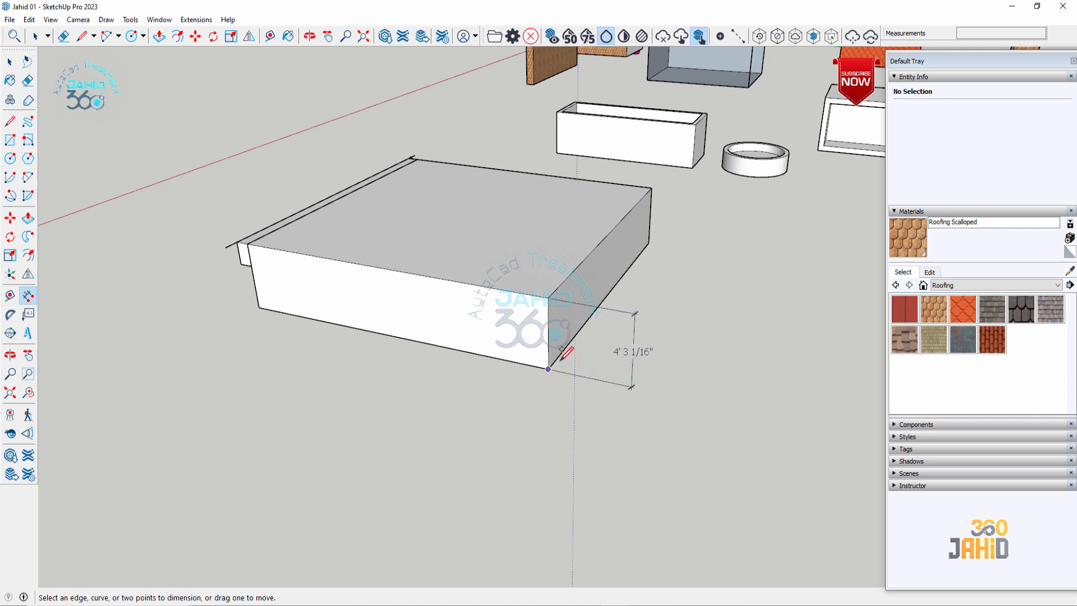
# Dimension the large box's lower side edge, placing the dimension outside the height dimension
pyautogui.click(560, 360)
pyautogui.click(648, 242)
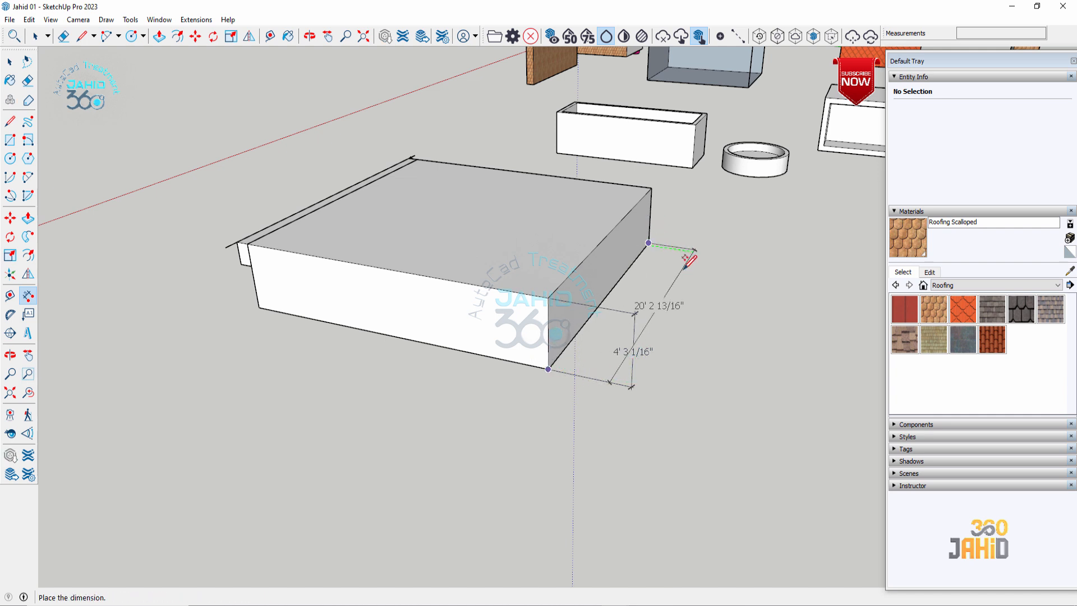
pyautogui.click(715, 275)
# Dimension the large box's top front edge between its two corners, placing the dimension in front of the box
pyautogui.click(548, 297)
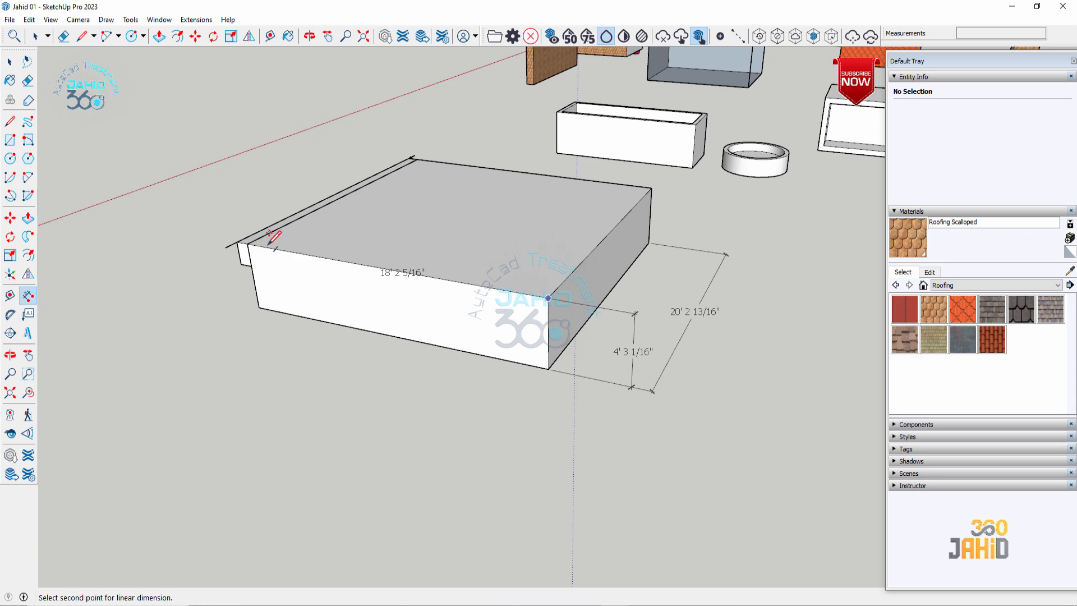
pyautogui.click(247, 244)
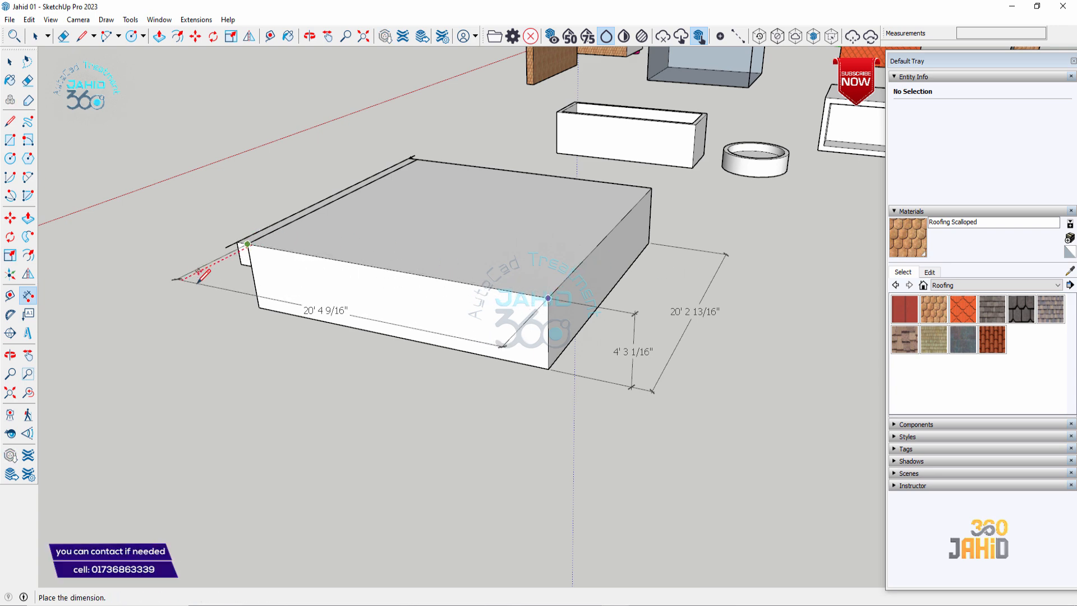
pyautogui.click(164, 283)
pyautogui.moveTo(447, 365); pyautogui.dragTo(354, 386, button='middle')
pyautogui.press('space')
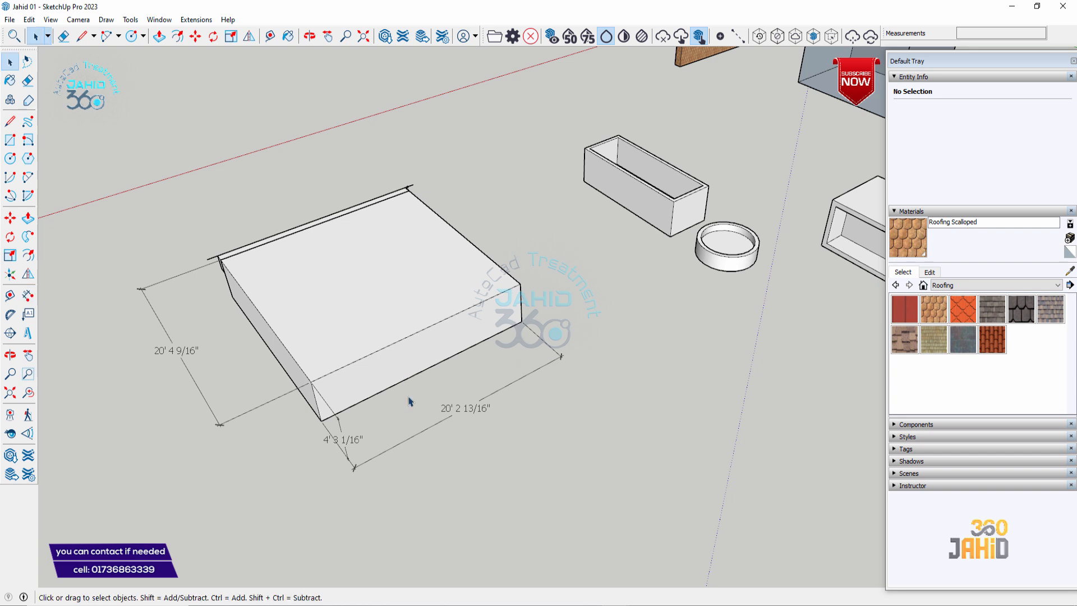
# Attach a leader text label reading "OHWT" to the large box's top corner nearest the open rectangular box
pyautogui.click(29, 314)
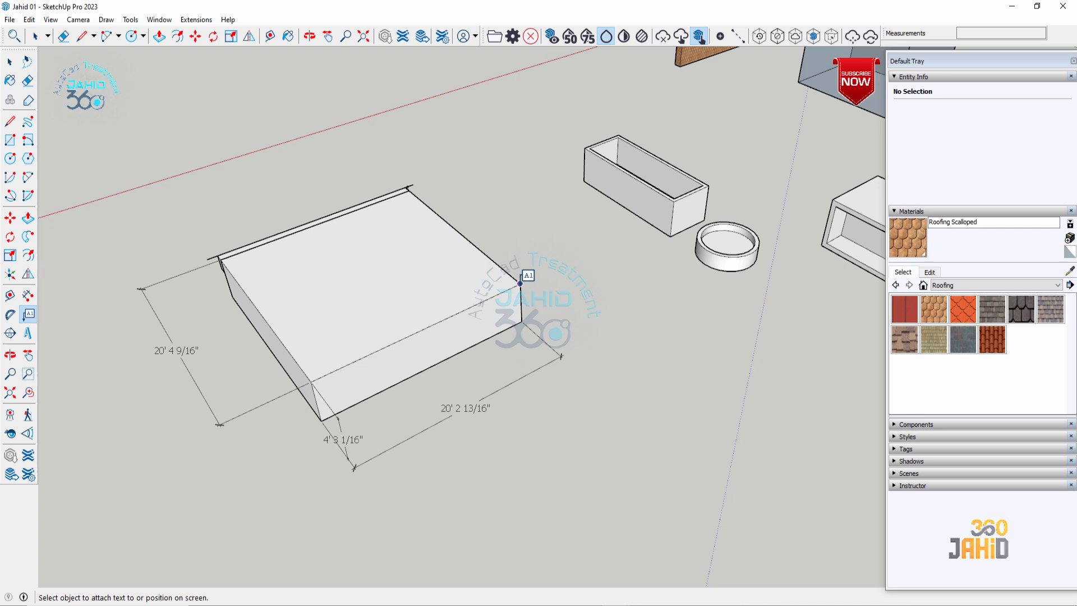
pyautogui.click(520, 284)
pyautogui.click(543, 248)
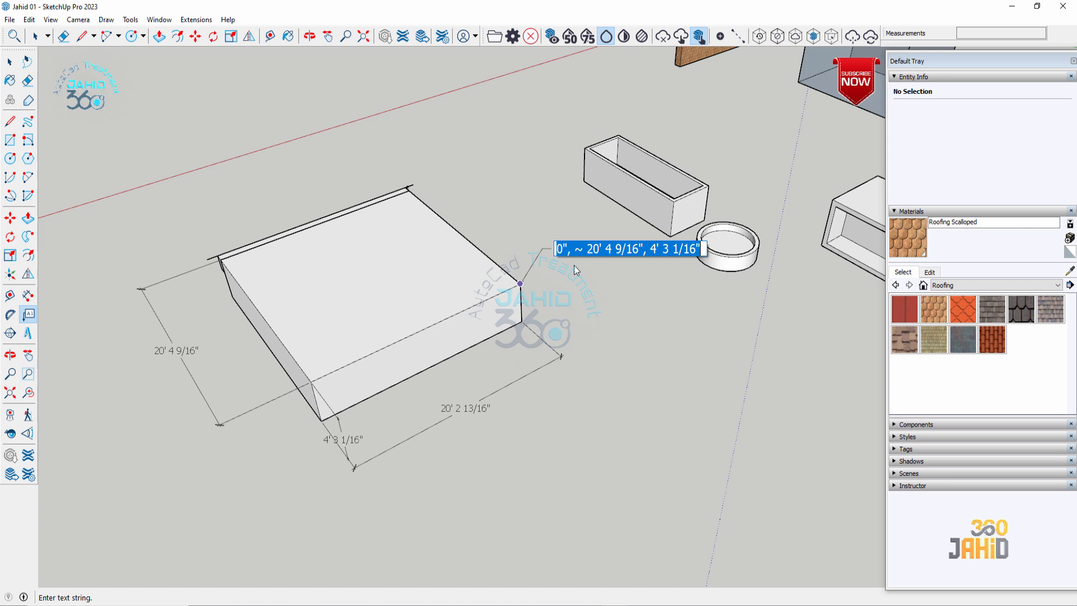
pyautogui.write('WH')
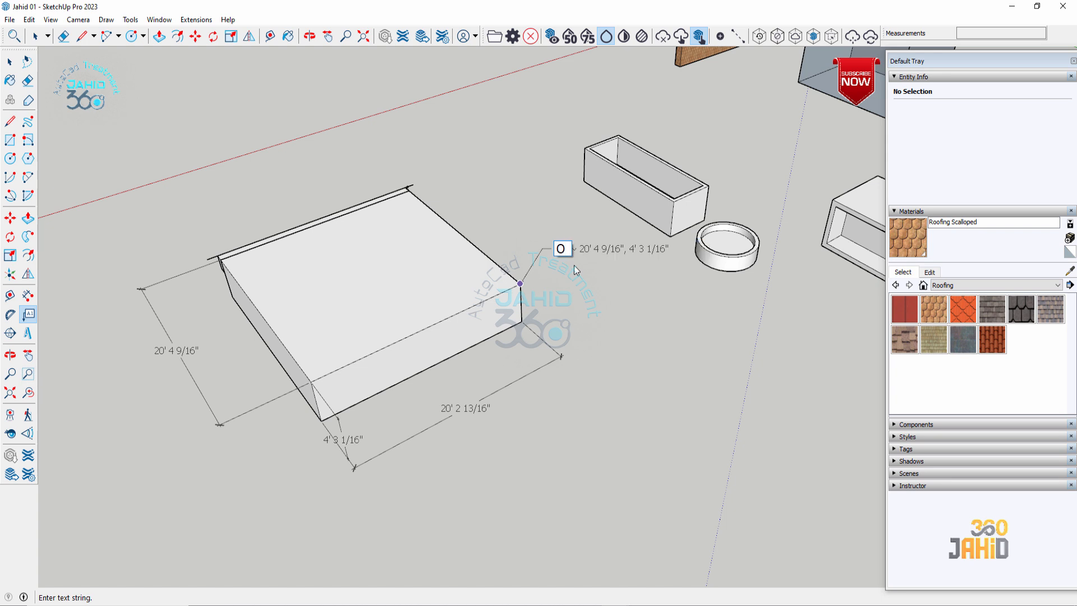
pyautogui.write('T')
pyautogui.press('space')
pyautogui.scroll(5, 588, 263)
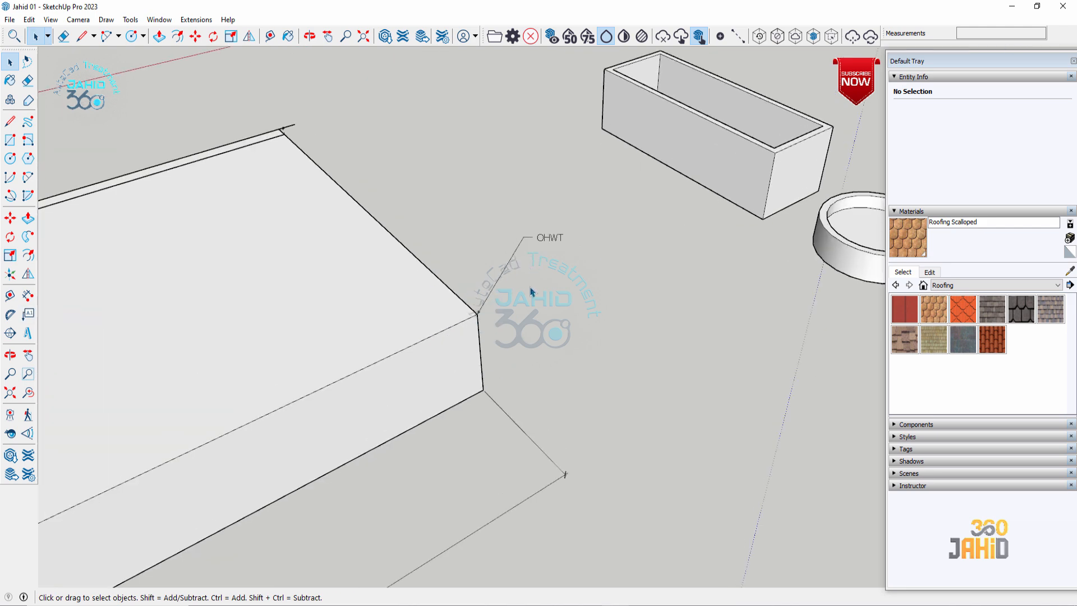
pyautogui.scroll(-5, 495, 303)
# Create left-aligned 3D text of the presenter's name in Tahoma Regular, filled, 10" high and extruded 1"
pyautogui.moveTo(596, 277); pyautogui.dragTo(493, 253, button='middle')
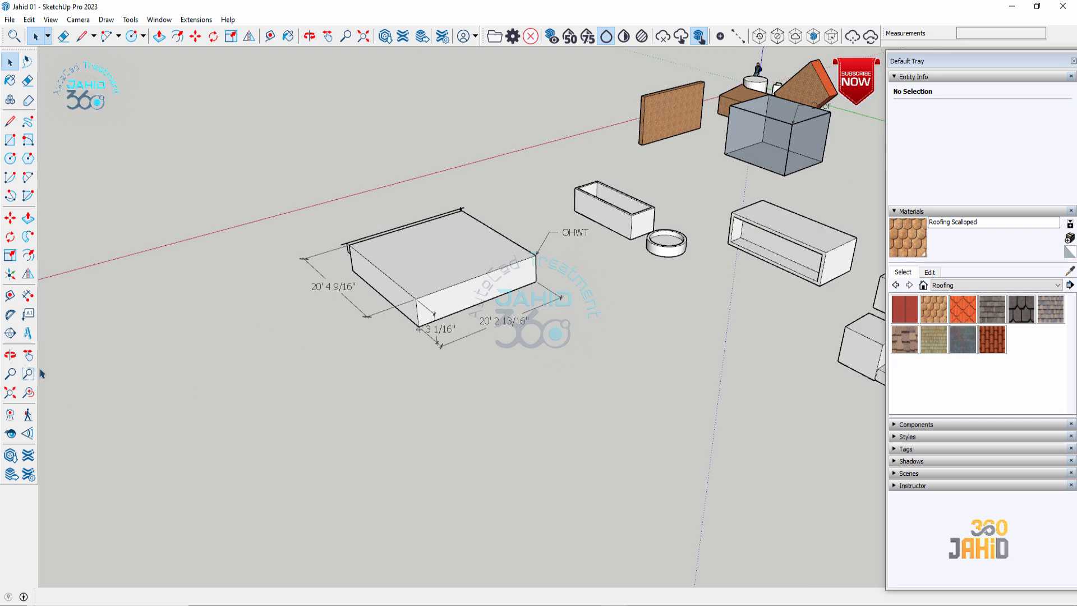
pyautogui.click(28, 334)
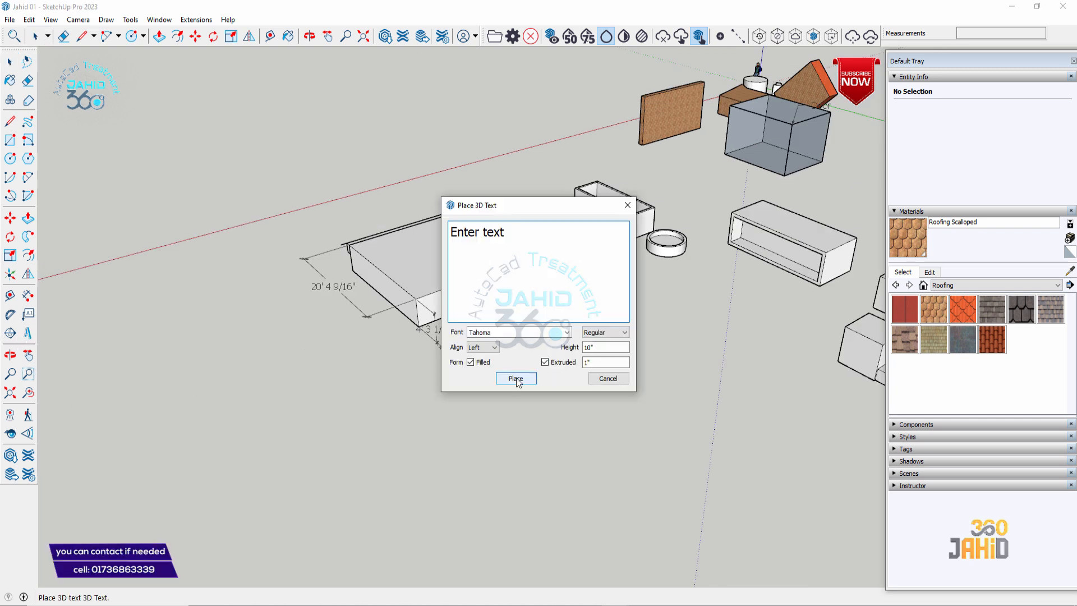
pyautogui.click(496, 232)
pyautogui.write('JAHID')
pyautogui.moveTo(493, 232); pyautogui.dragTo(425, 228)
pyautogui.press('BackSpace')
pyautogui.click(516, 378)
# Place the 3D text on the end face of the orange roof-tiled box, near the middle of the face
pyautogui.scroll(5, 577, 288)
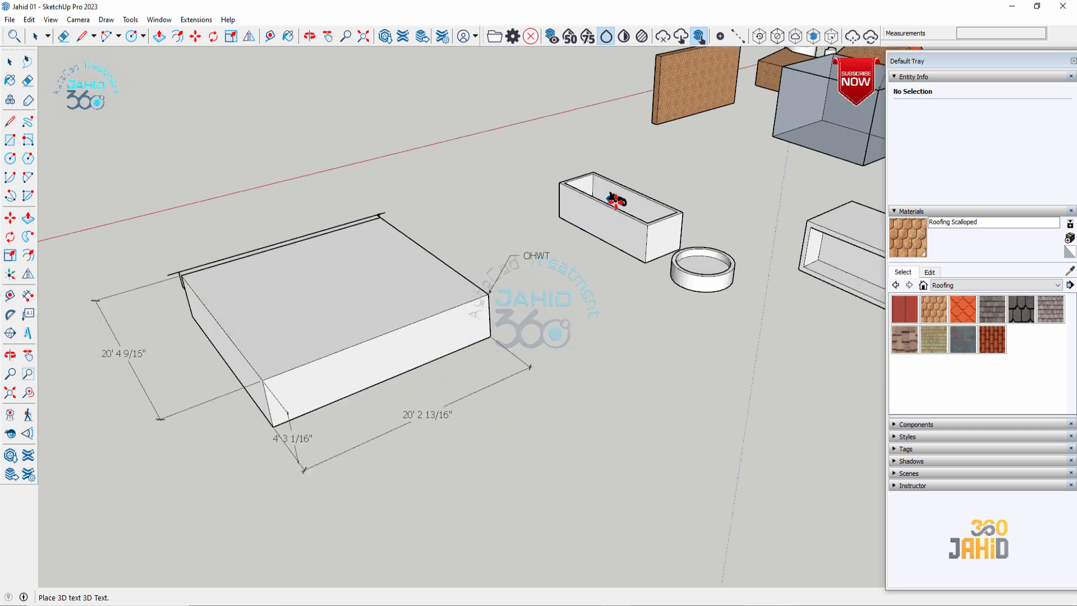
pyautogui.scroll(2, 727, 274)
pyautogui.scroll(-6, 541, 359)
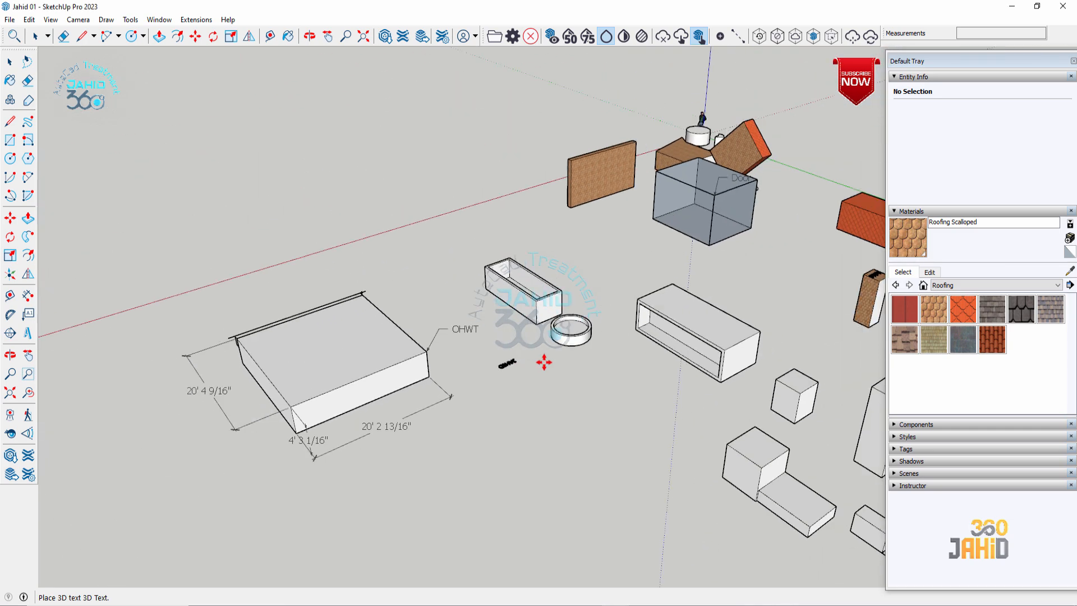
pyautogui.scroll(6, 763, 235)
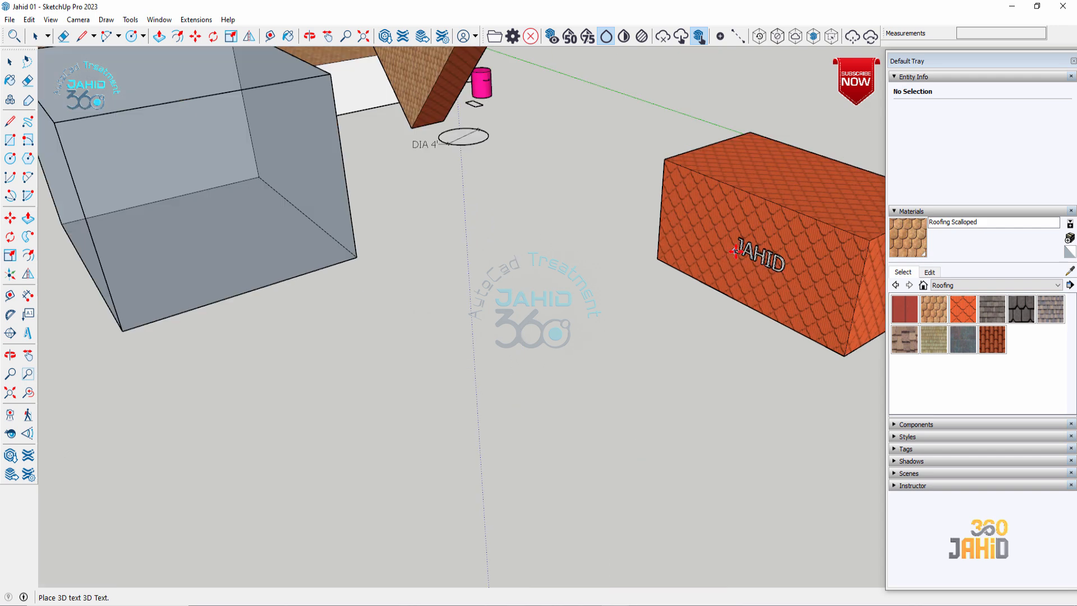
pyautogui.moveTo(790, 180); pyautogui.dragTo(638, 295, button='middle')
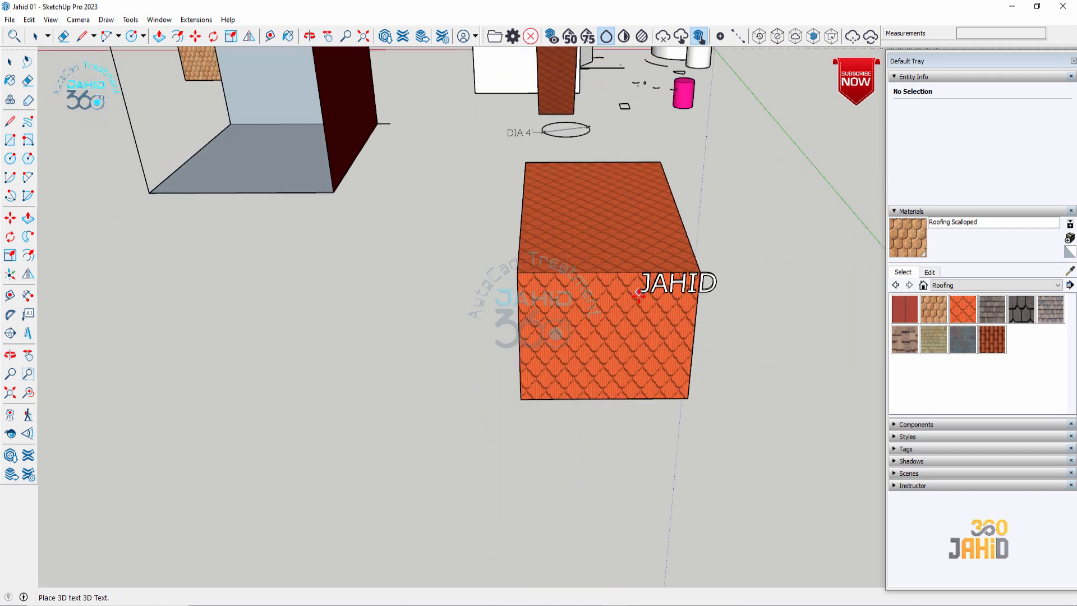
pyautogui.click(559, 339)
# Inspect the placed 3D text on the roof-tiled box up close and from several angles
pyautogui.moveTo(561, 353); pyautogui.dragTo(808, 404, button='middle')
pyautogui.scroll(6, 777, 349)
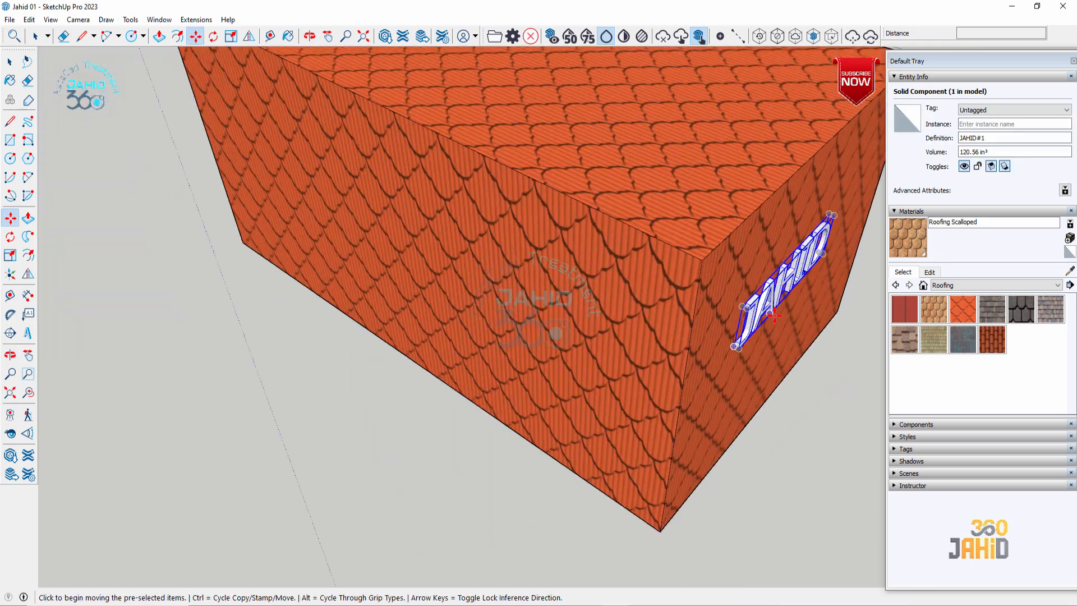
pyautogui.moveTo(776, 349); pyautogui.dragTo(566, 303, button='middle')
pyautogui.scroll(-8, 667, 325)
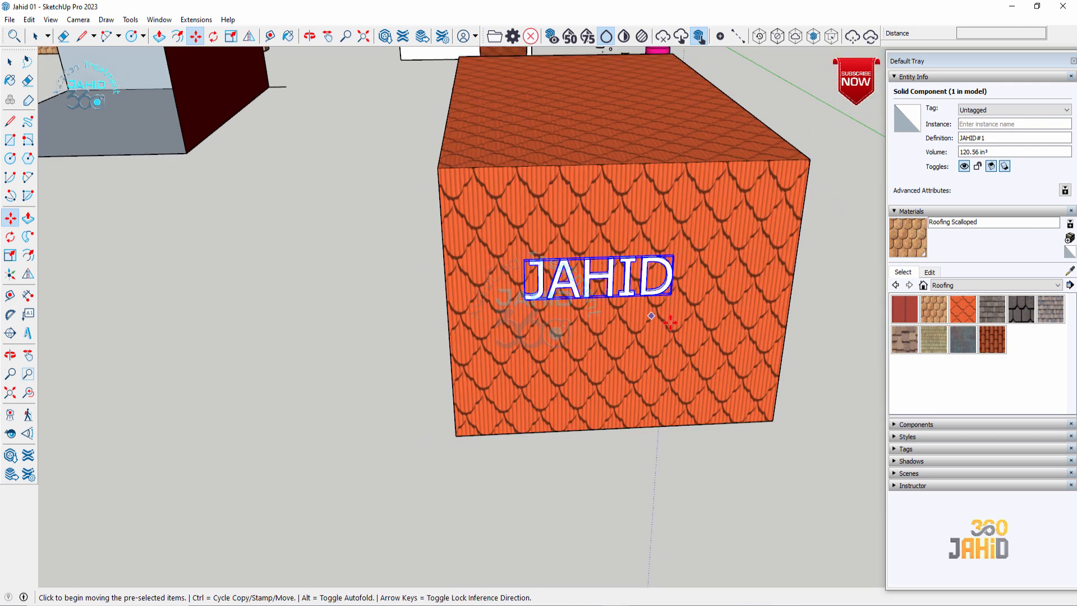
pyautogui.moveTo(668, 321); pyautogui.dragTo(532, 320, button='middle')
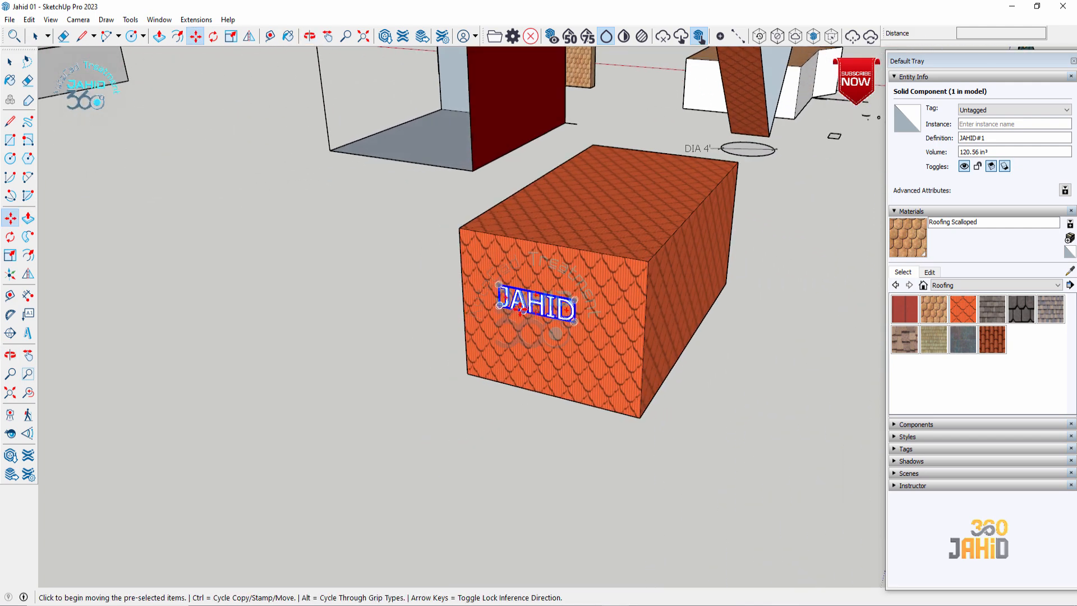
pyautogui.scroll(3, 525, 311)
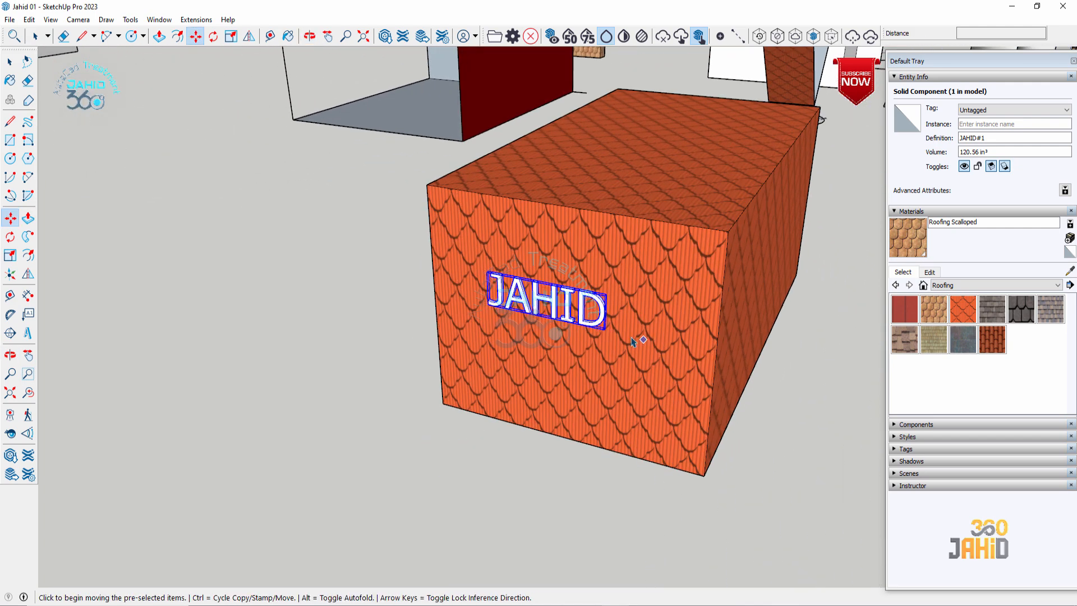
pyautogui.press('space')
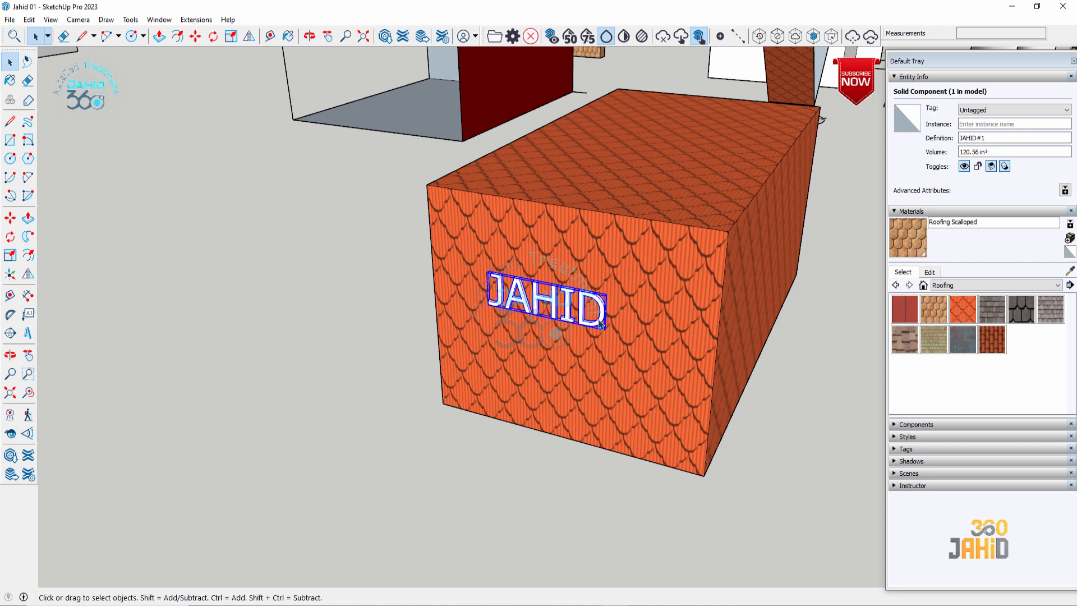
# Use the Orbit tool to swing the view back and forth around the roof-tiled box
pyautogui.click(9, 354)
pyautogui.moveTo(393, 404); pyautogui.dragTo(594, 432)
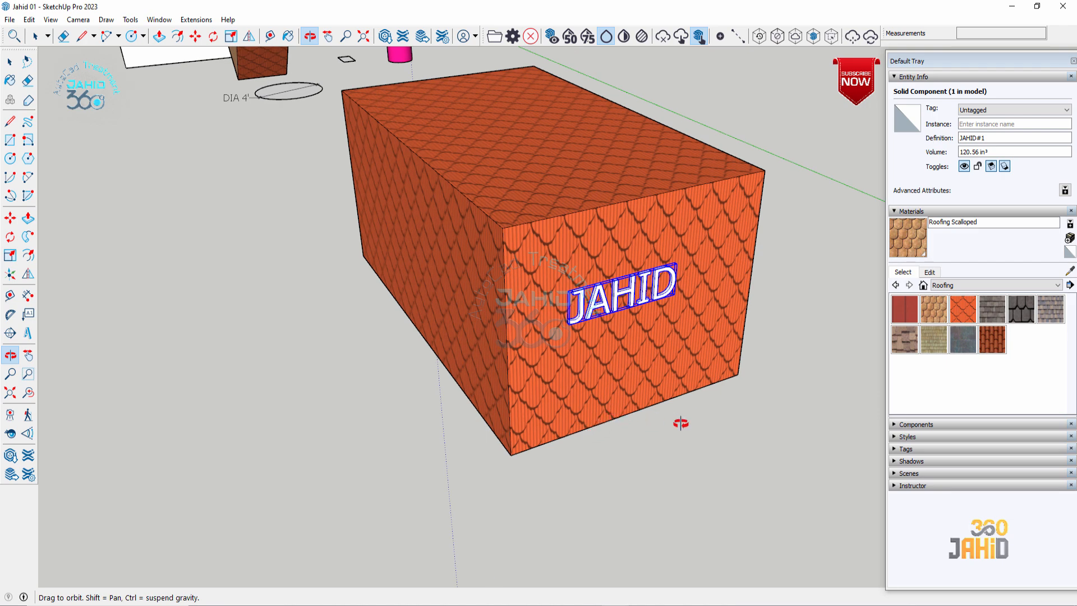
pyautogui.moveTo(671, 426); pyautogui.dragTo(368, 409)
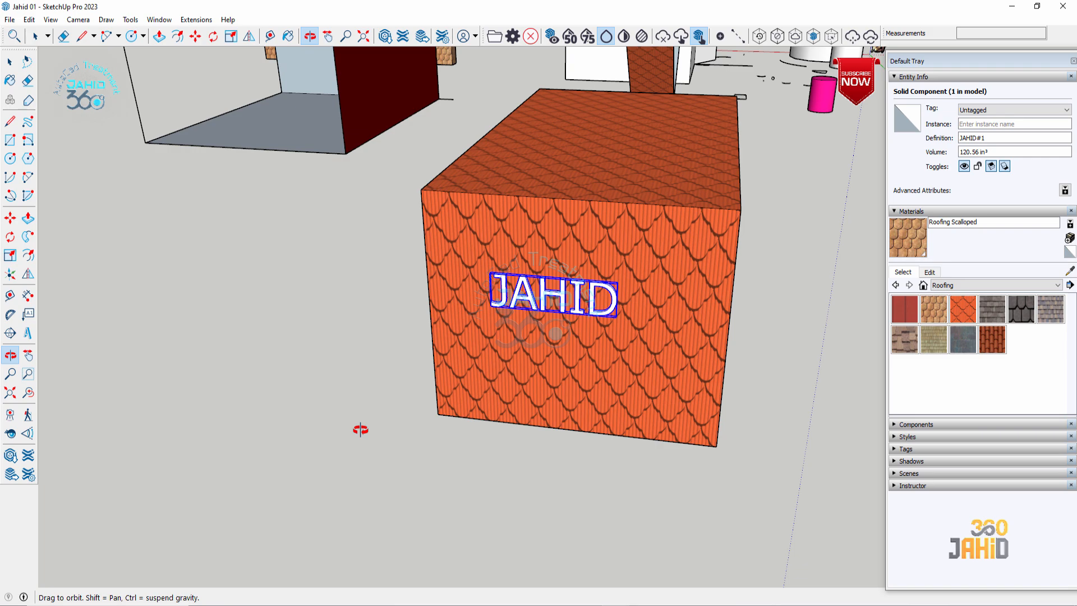
pyautogui.moveTo(360, 429); pyautogui.dragTo(572, 440)
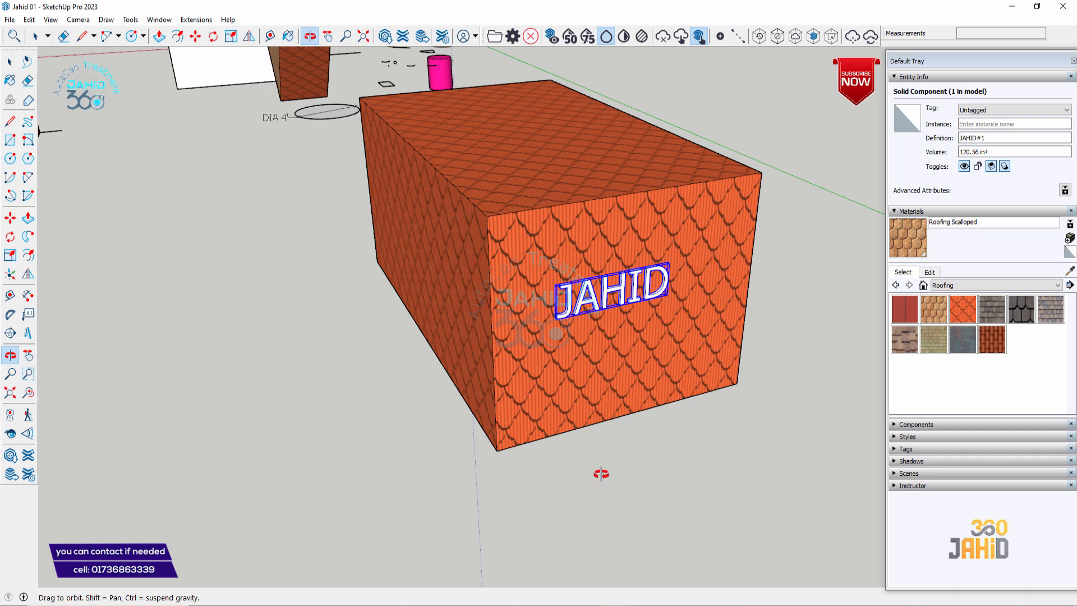
pyautogui.moveTo(609, 471); pyautogui.dragTo(516, 474)
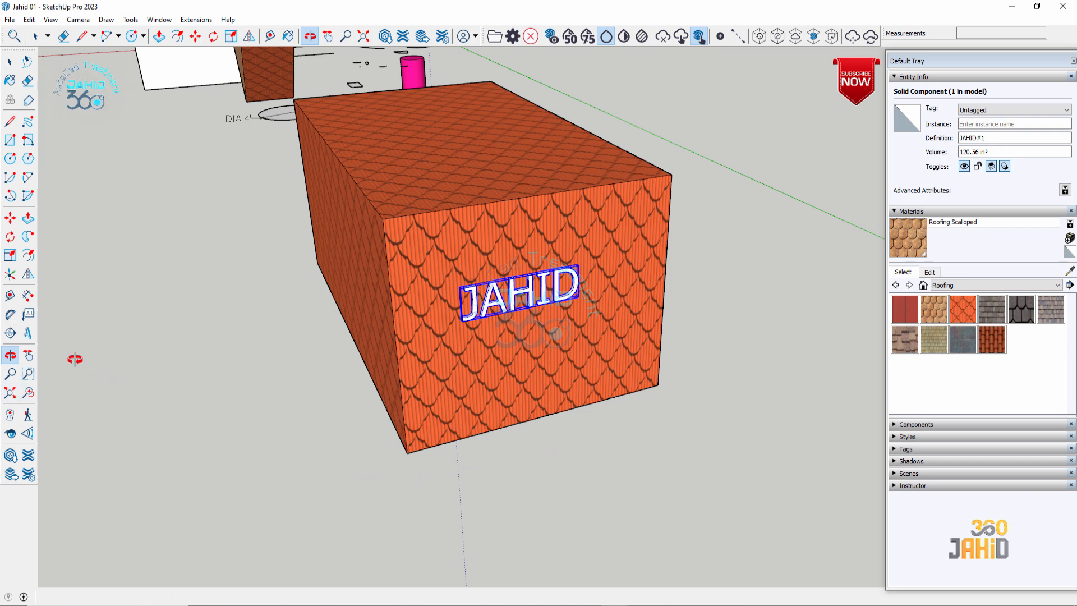
# Pan the view slightly and enlarge the roof-tiled box using Zoom and Zoom Window
pyautogui.click(28, 356)
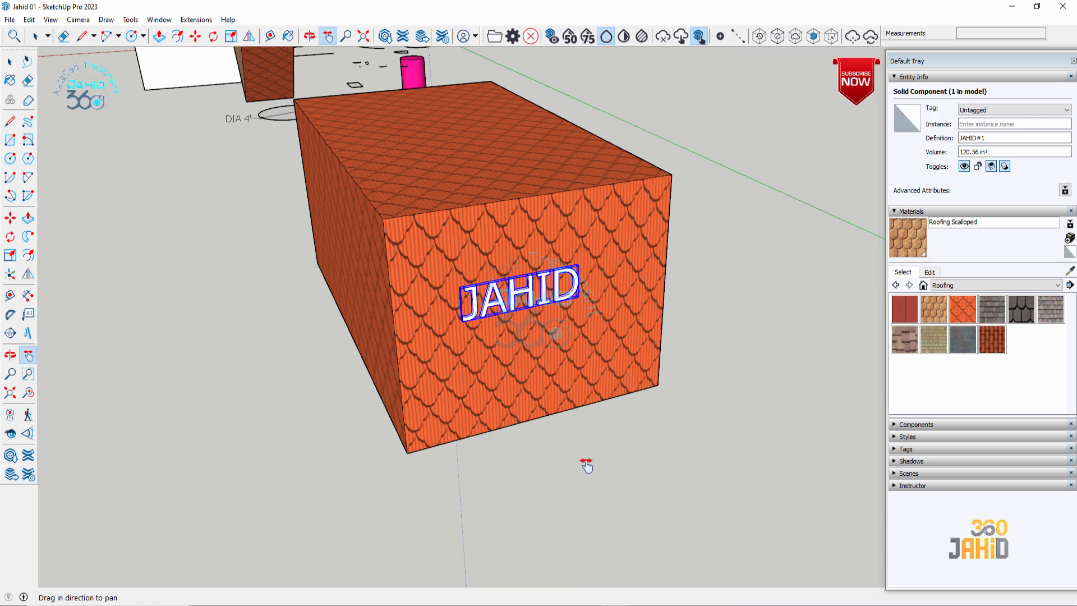
pyautogui.moveTo(584, 464)
pyautogui.mouseDown()
pyautogui.moveTo(442, 368)
pyautogui.moveTo(581, 454)
pyautogui.mouseUp()
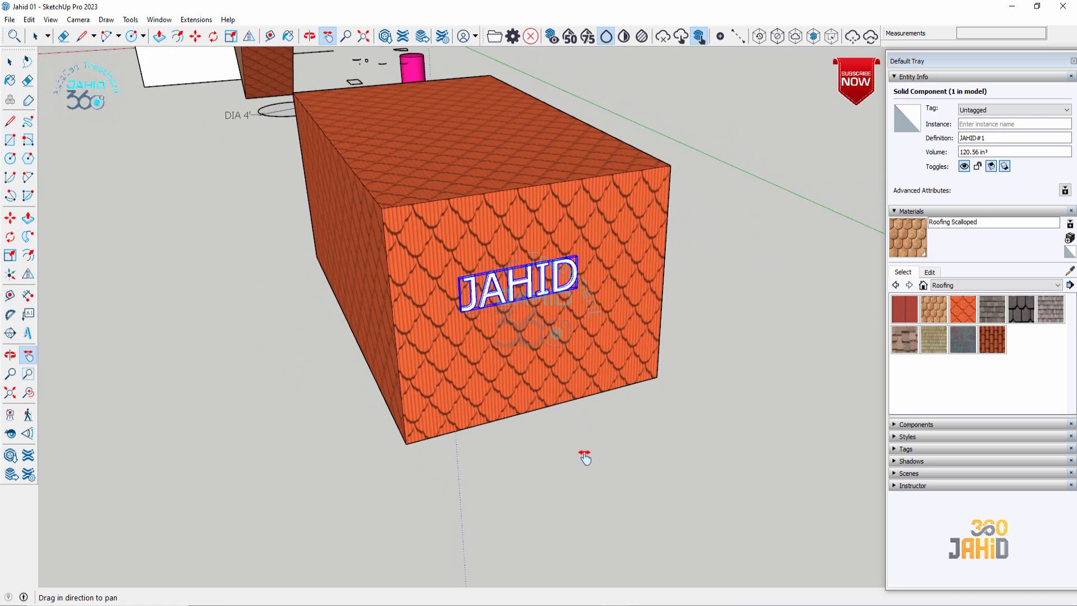
pyautogui.click(10, 372)
pyautogui.moveTo(341, 409); pyautogui.dragTo(519, 495)
pyautogui.click(30, 374)
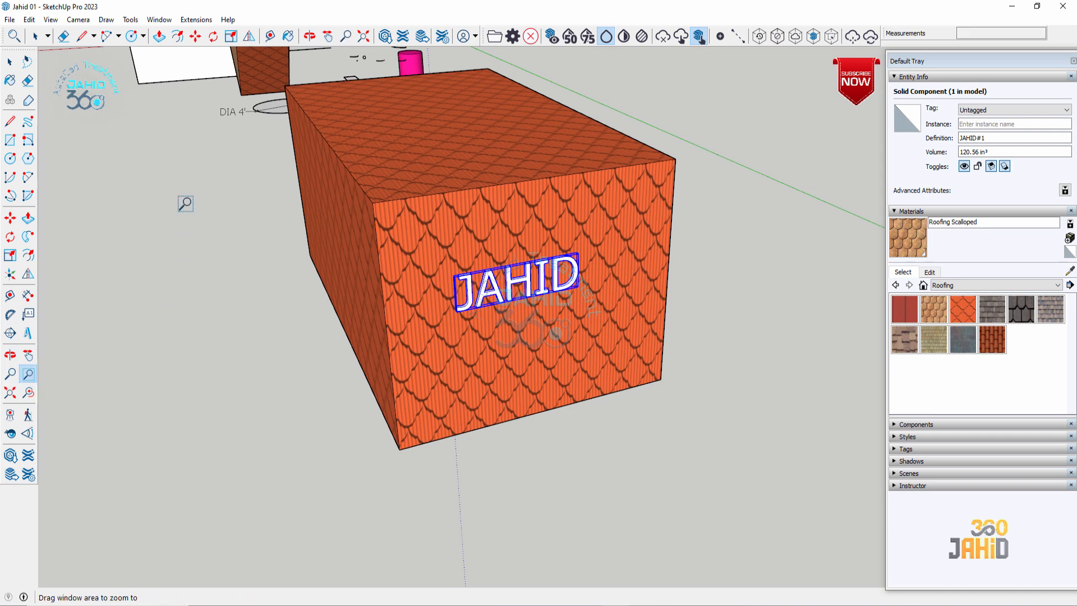
pyautogui.moveTo(181, 99); pyautogui.dragTo(769, 500)
pyautogui.press('space')
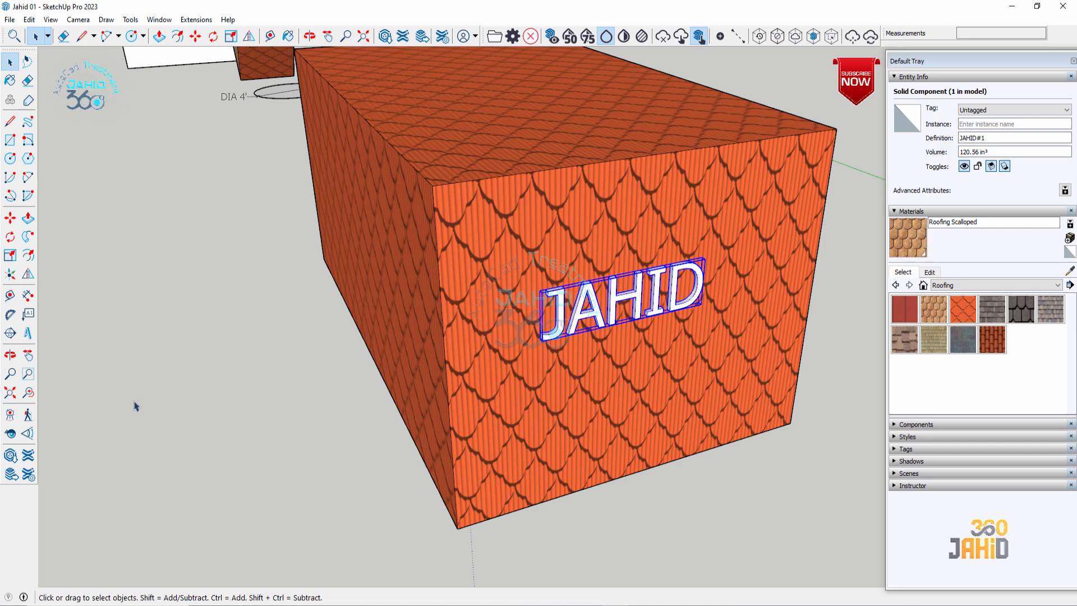
# View the whole model from a distance and move through it with the Walk tool, advancing and turning sideways
pyautogui.scroll(-10, 223, 340)
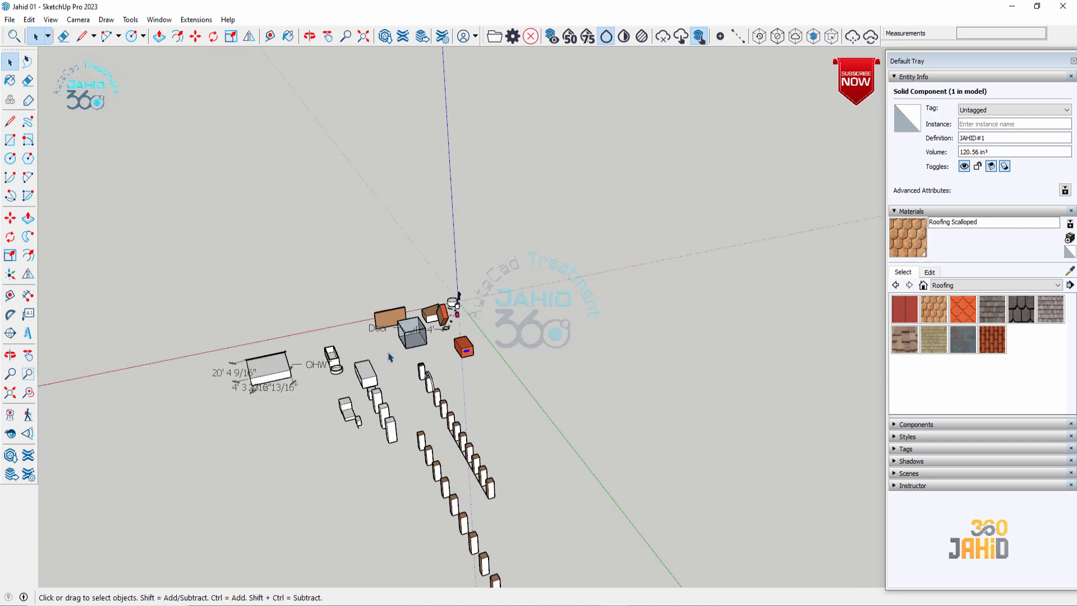
pyautogui.moveTo(503, 492); pyautogui.dragTo(409, 500, button='middle')
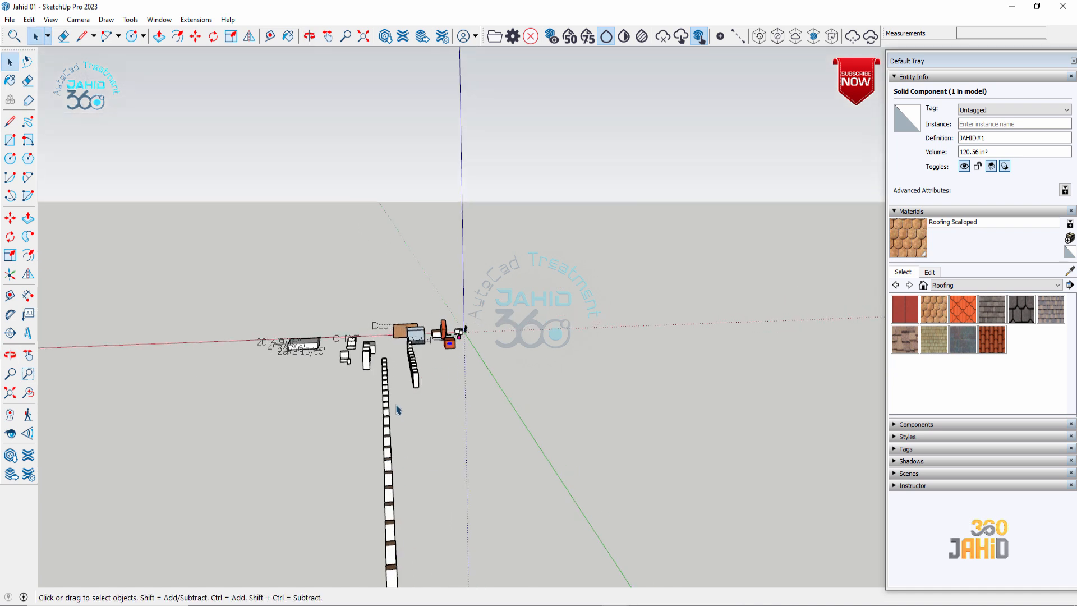
pyautogui.click(28, 416)
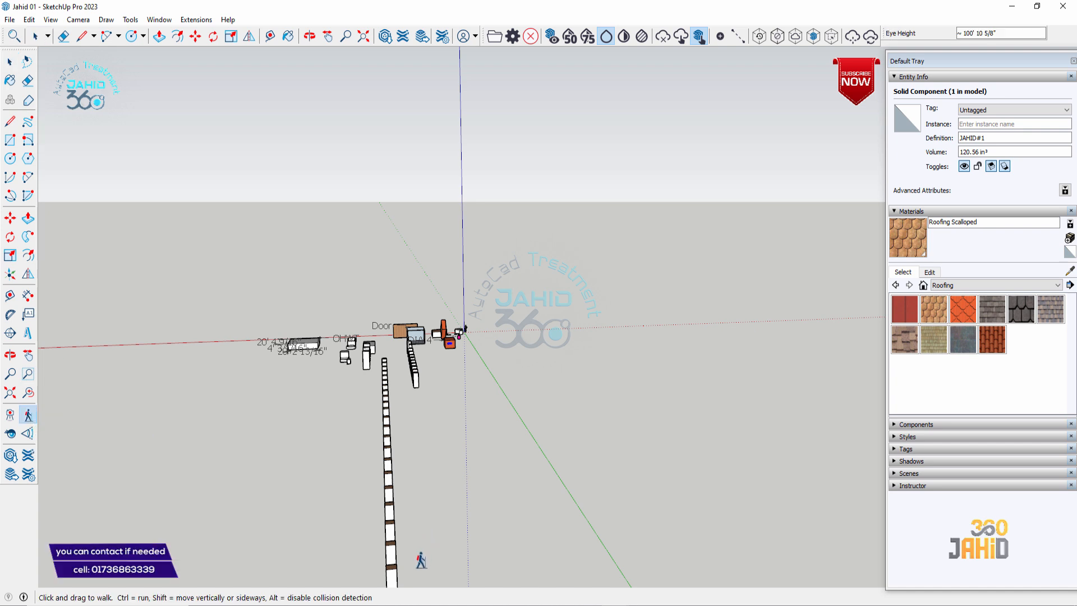
pyautogui.moveTo(421, 560); pyautogui.dragTo(400, 434)
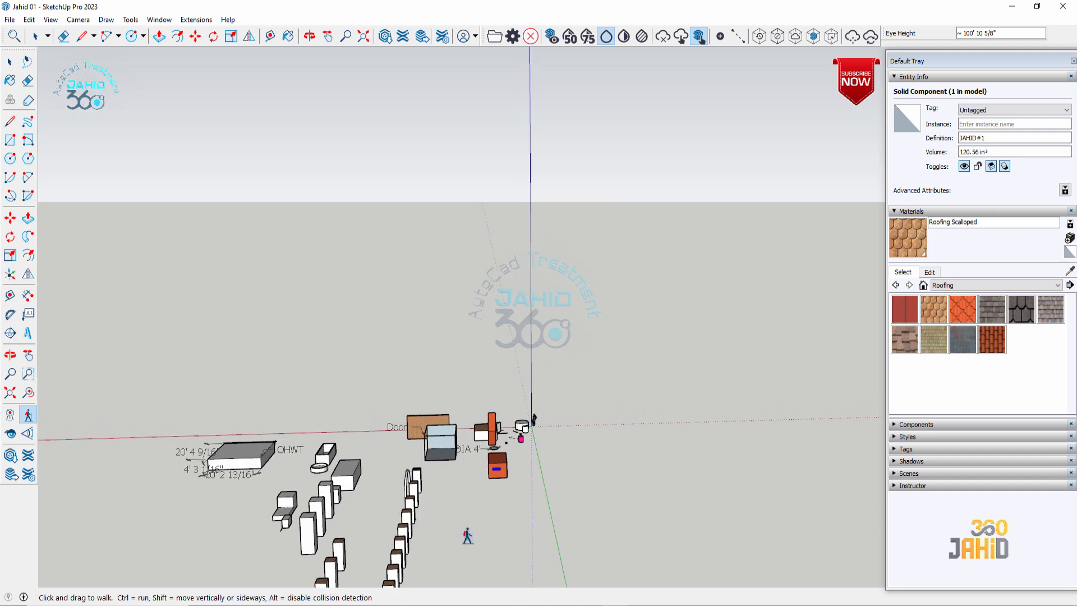
pyautogui.moveTo(468, 536); pyautogui.dragTo(421, 529)
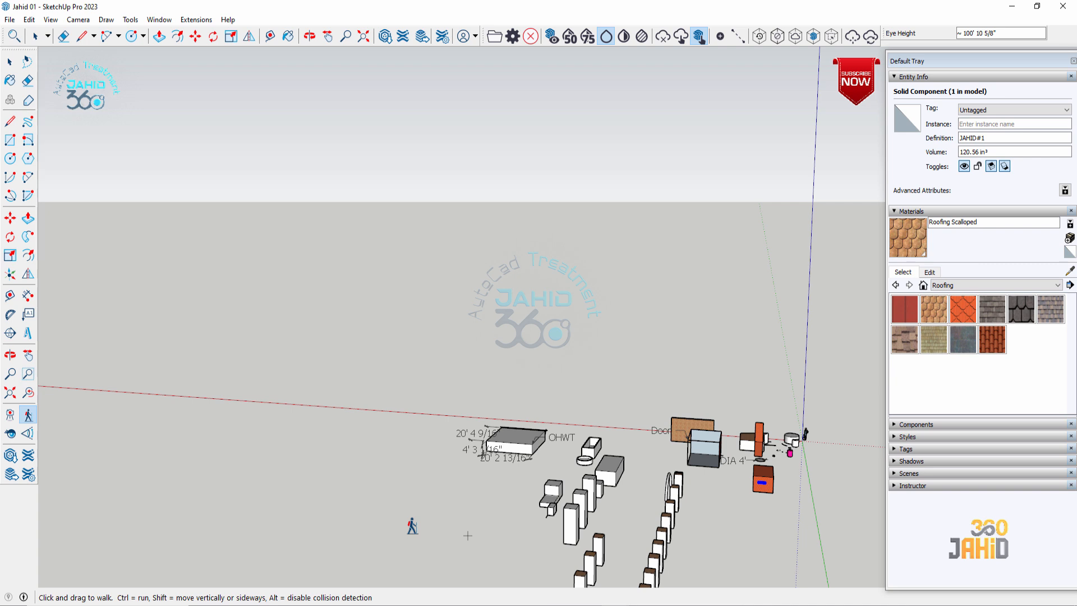
pyautogui.moveTo(412, 526); pyautogui.dragTo(450, 527)
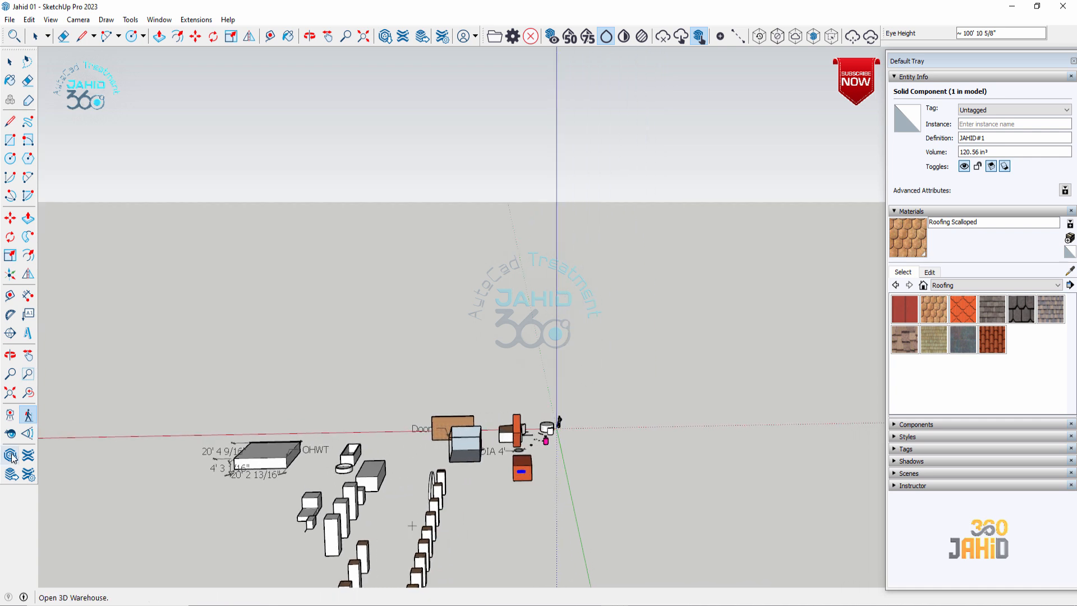